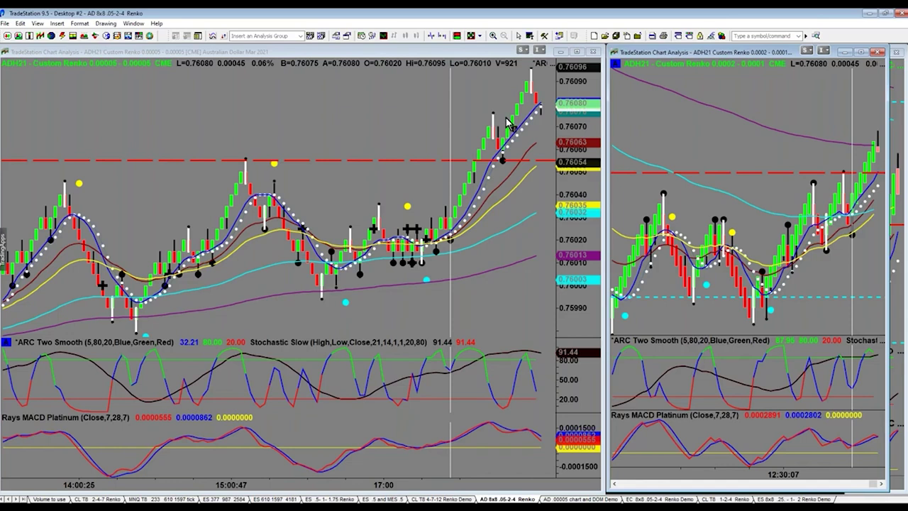
- In the AD .00005 chart and DOM Demo workspace, place a sell order for 10 contracts at 0.76070 with the attached Exit - Brk - 1L/1S bracket
{"action": "left_click", "coordinate": [580, 499]}
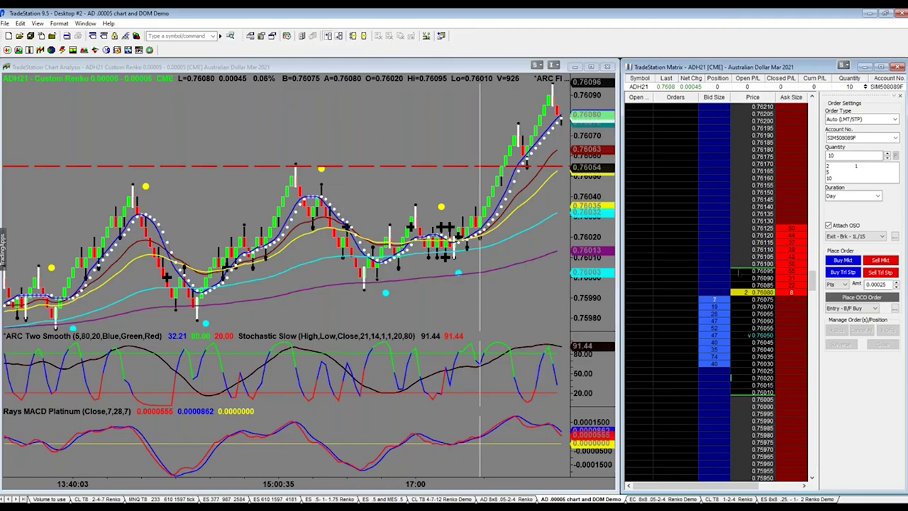
{"action": "left_click", "coordinate": [790, 305]}
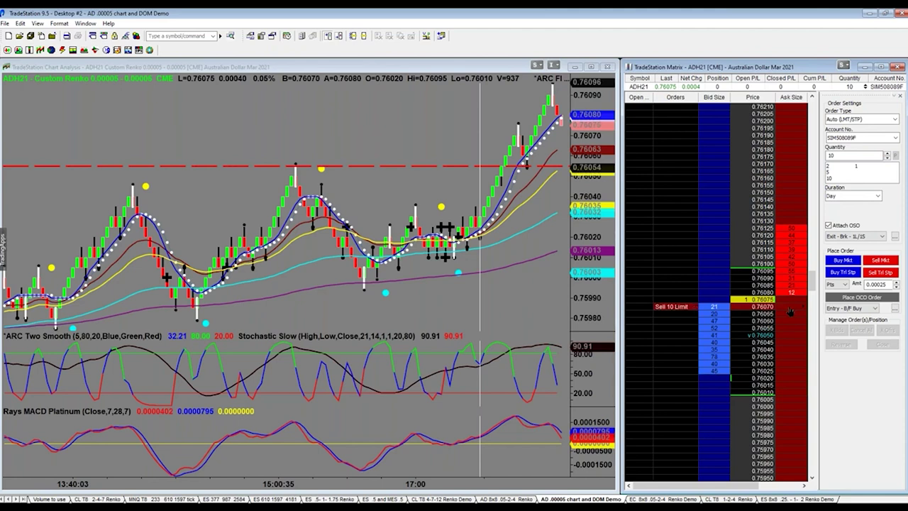
{"action": "mouse_move", "coordinate": [789, 310]}
{"action": "left_mouse_down"}
{"action": "mouse_move", "coordinate": [798, 316]}
{"action": "mouse_move", "coordinate": [793, 305]}
{"action": "left_mouse_up"}
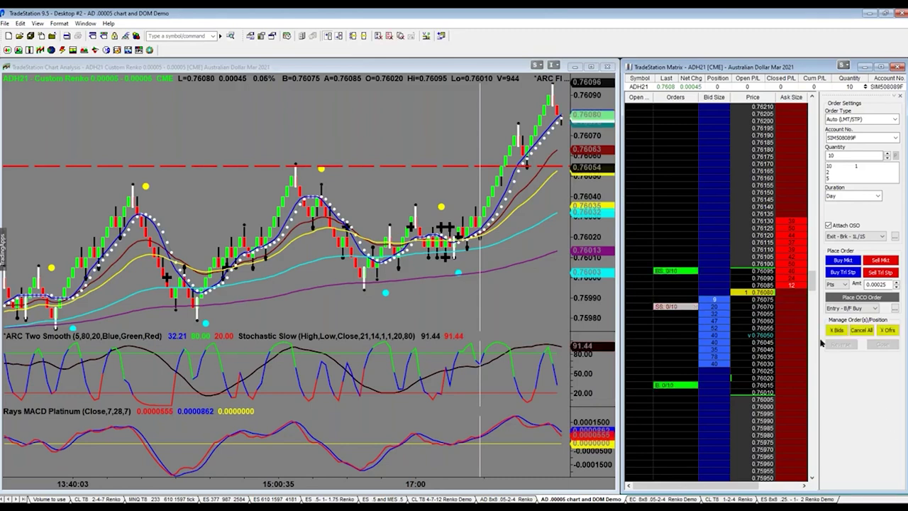
{"action": "mouse_move", "coordinate": [675, 306]}
{"action": "left_click_drag", "start_coordinate": [670, 370], "coordinate": [552, 151]}
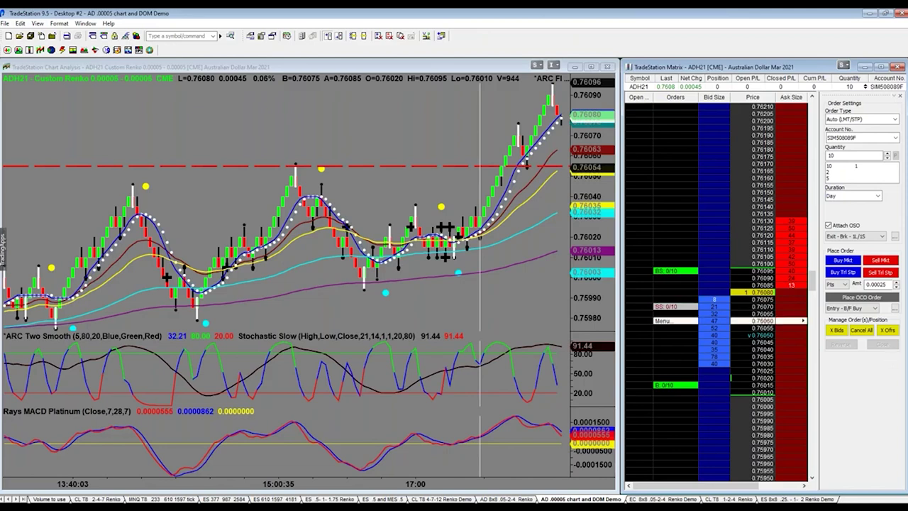
{"action": "left_click", "coordinate": [786, 293]}
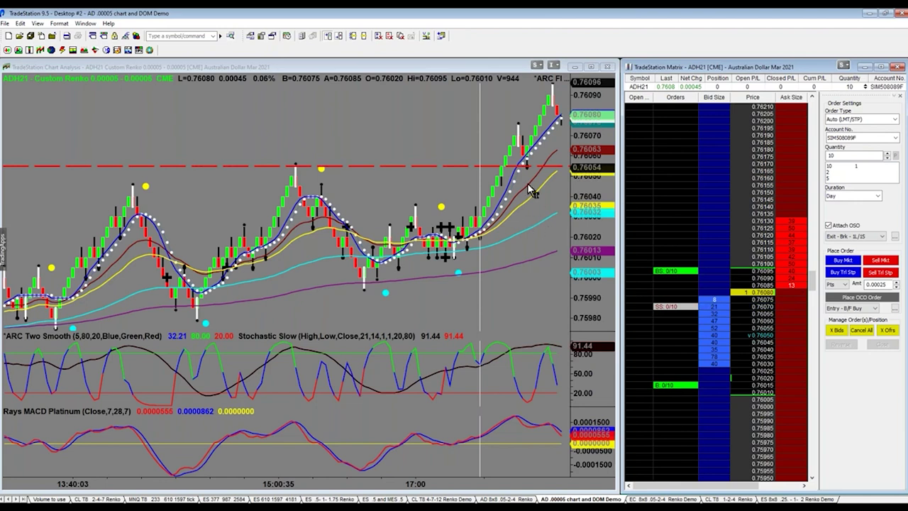
{"action": "left_click", "coordinate": [527, 207]}
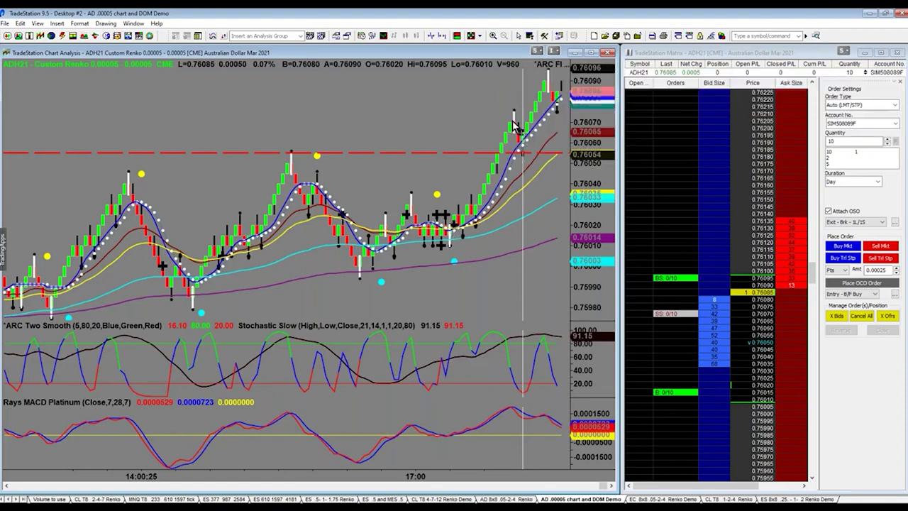
- Cancel all open ADH21 orders in the simulated account and confirm the cancellation
{"action": "left_click", "coordinate": [862, 316]}
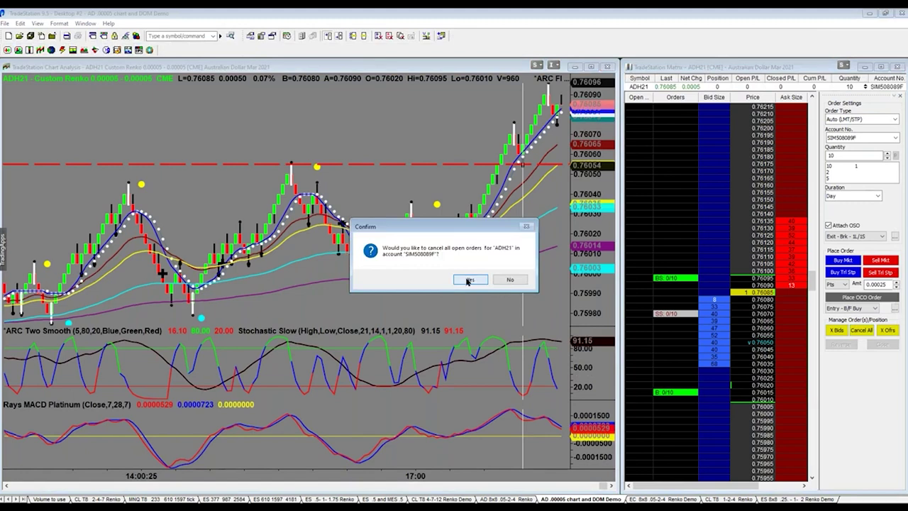
{"action": "left_click", "coordinate": [468, 281]}
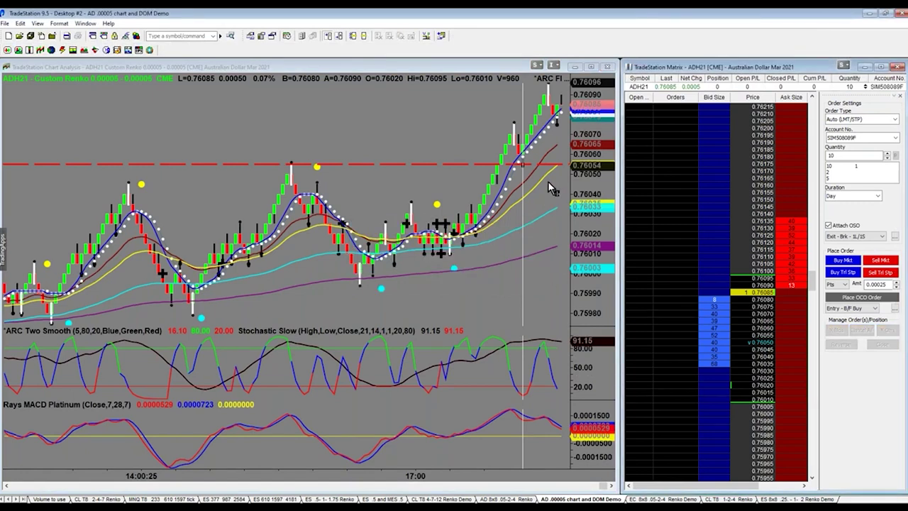
{"action": "left_click", "coordinate": [492, 114]}
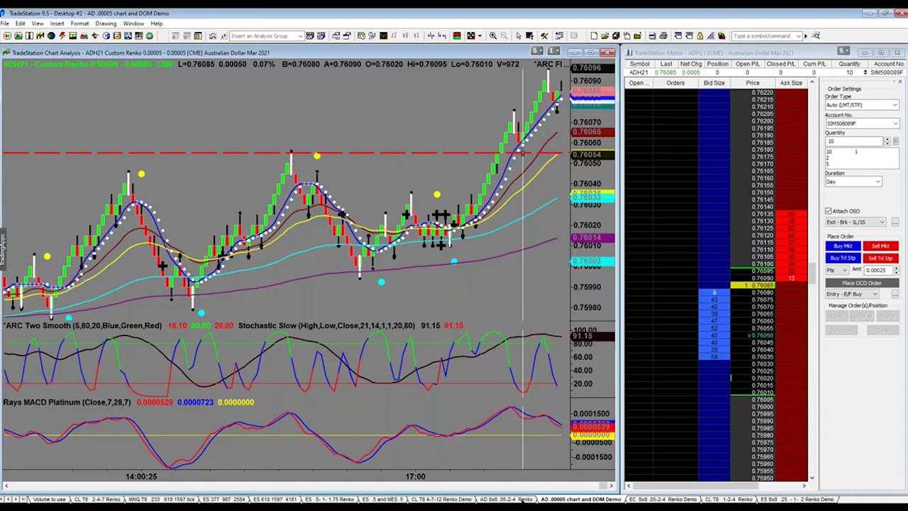
- Return to the AD 8x8 .05-2-4 Renko workspace and narrow the 0.0002 Renko chart window to view the 0.0004 Renko chart maximized, restoring it
{"action": "left_click", "coordinate": [523, 499]}
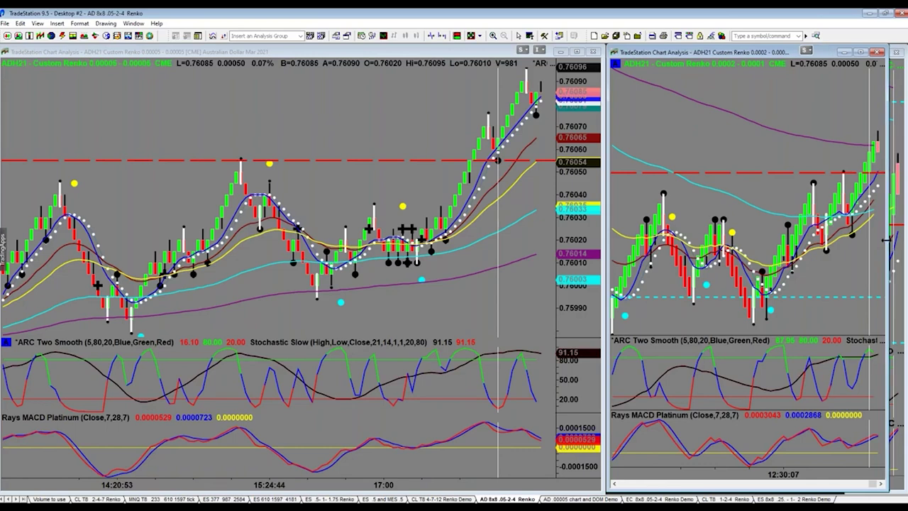
{"action": "left_click_drag", "start_coordinate": [887, 239], "coordinate": [826, 246]}
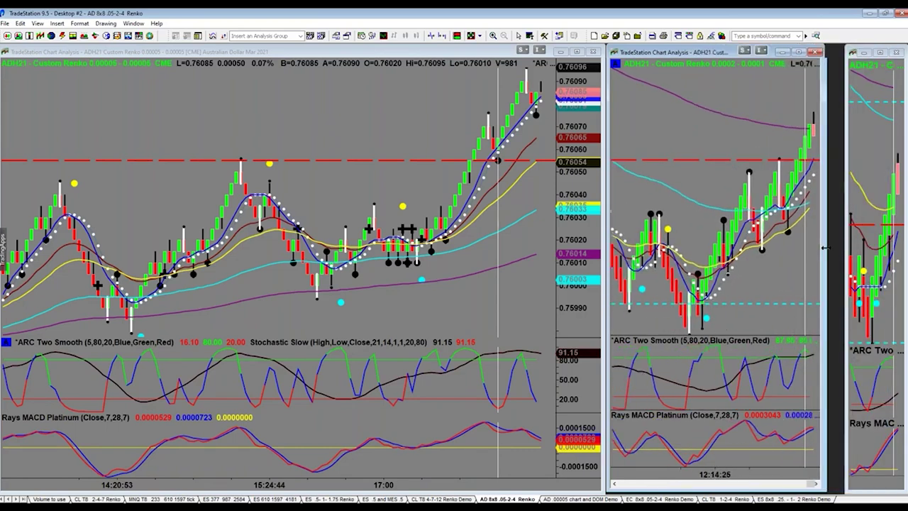
{"action": "left_click", "coordinate": [881, 55]}
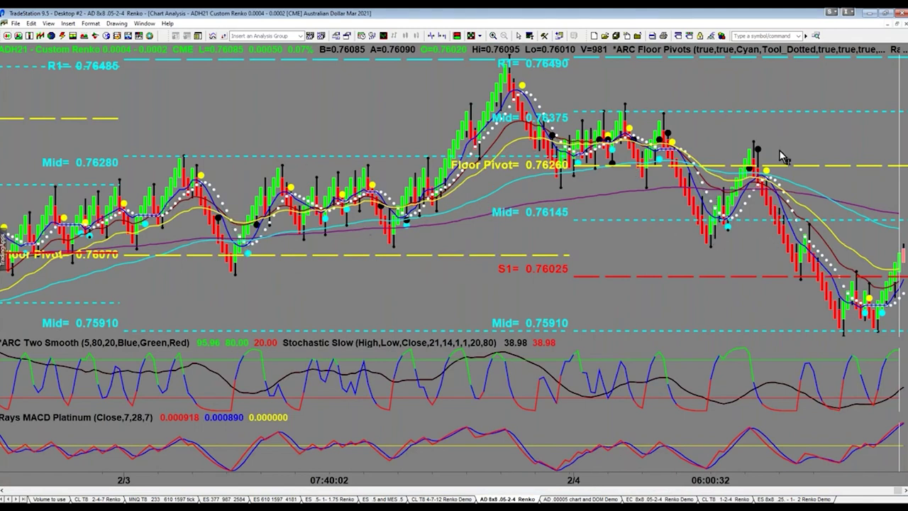
{"action": "left_click", "coordinate": [898, 25]}
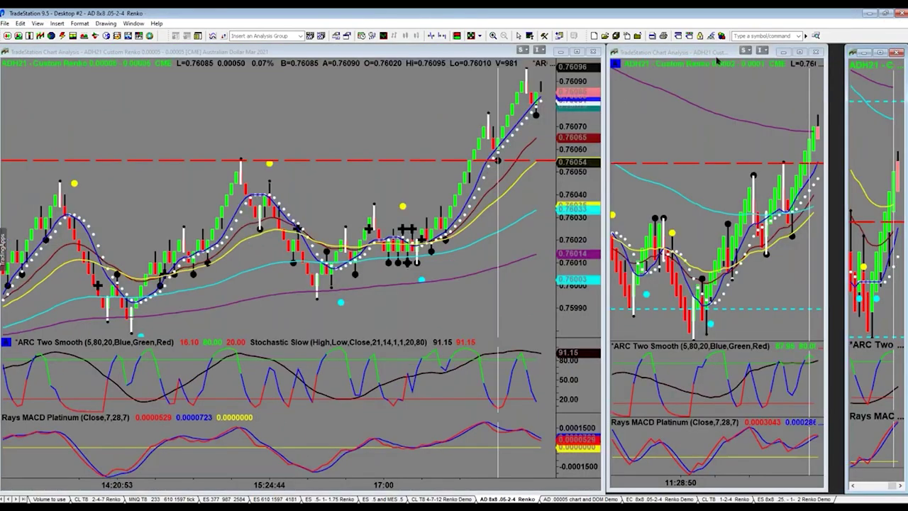
- Widen the 0.0002 - 0.0001 Renko chart window up to the edge of the neighbouring 0.0004 Renko chart
{"action": "left_click", "coordinate": [801, 76]}
{"action": "left_click_drag", "start_coordinate": [828, 90], "coordinate": [841, 90]}
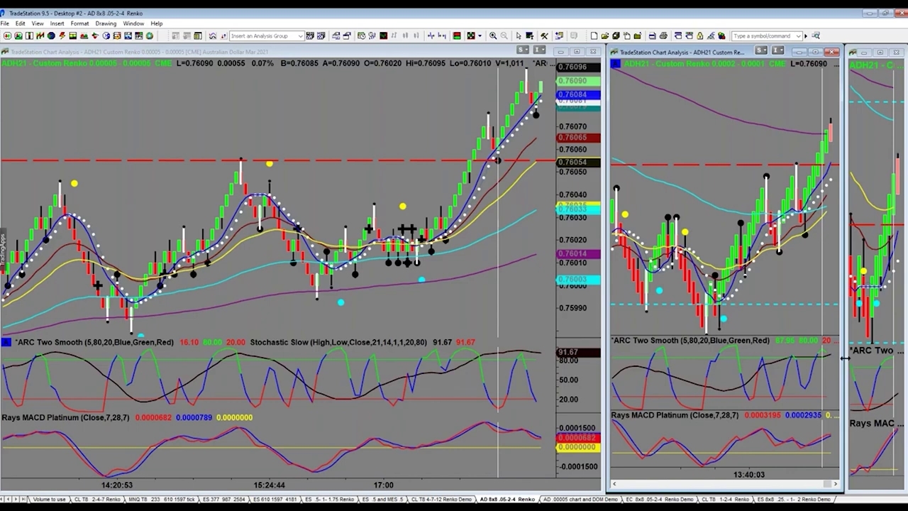
{"action": "mouse_move", "coordinate": [845, 358]}
{"action": "left_mouse_down"}
{"action": "mouse_move", "coordinate": [764, 358]}
{"action": "mouse_move", "coordinate": [844, 363]}
{"action": "left_mouse_up"}
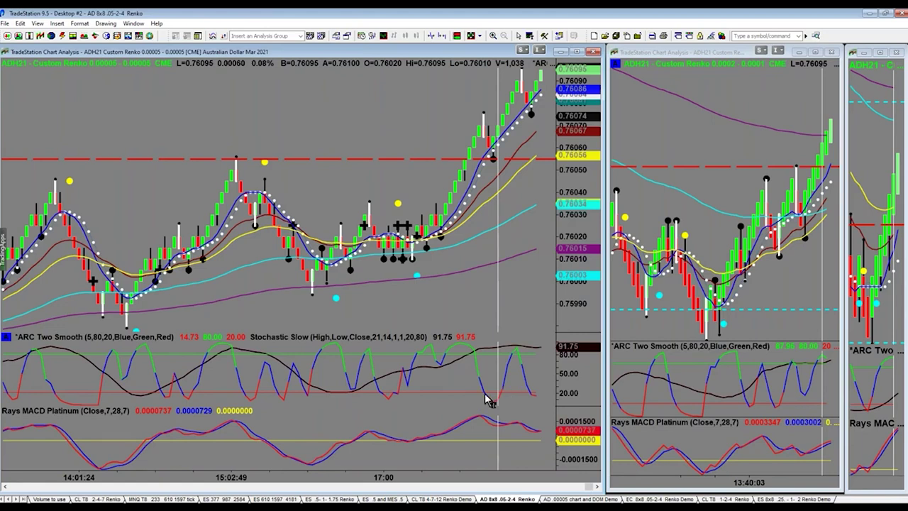
- Switch to the Compound contract calculator workbook in Excel and set the contract value in T3 to 2500
{"action": "mouse_move", "coordinate": [323, 508]}
{"action": "mouse_move", "coordinate": [512, 70]}
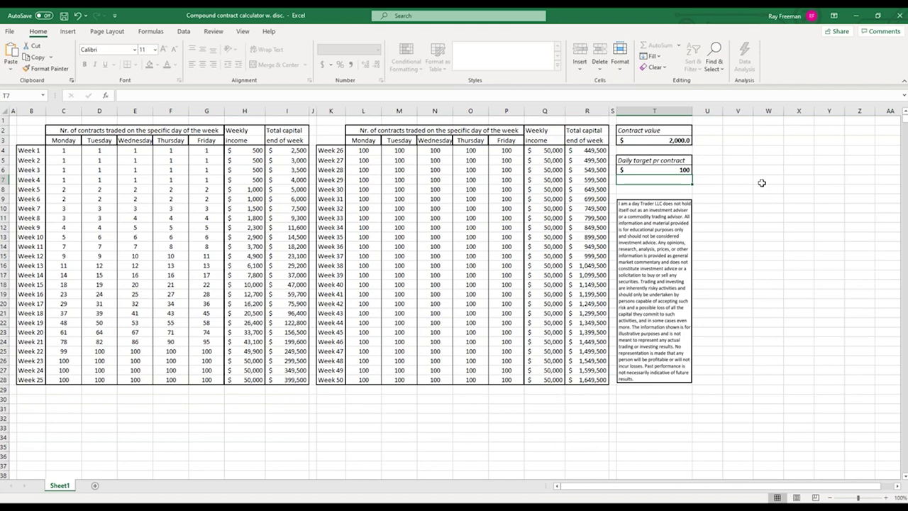
{"action": "left_click", "coordinate": [658, 141]}
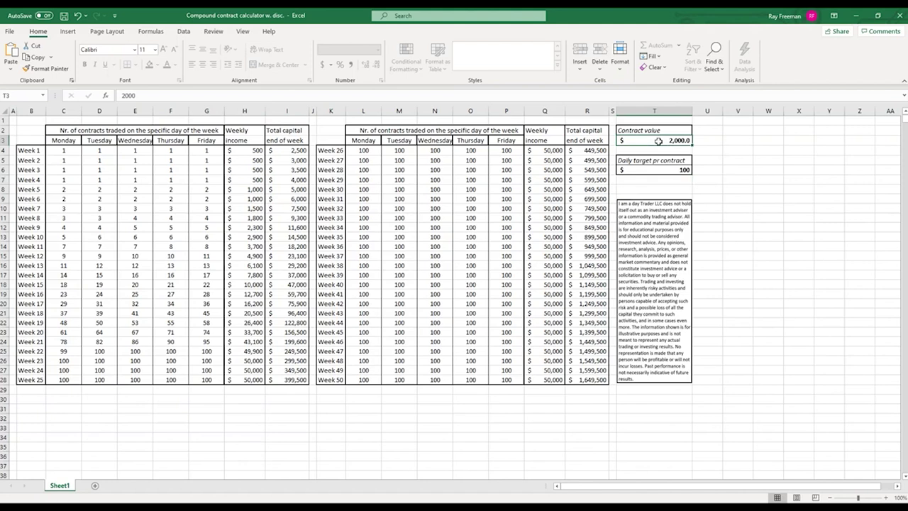
{"action": "type", "text": "2500"}
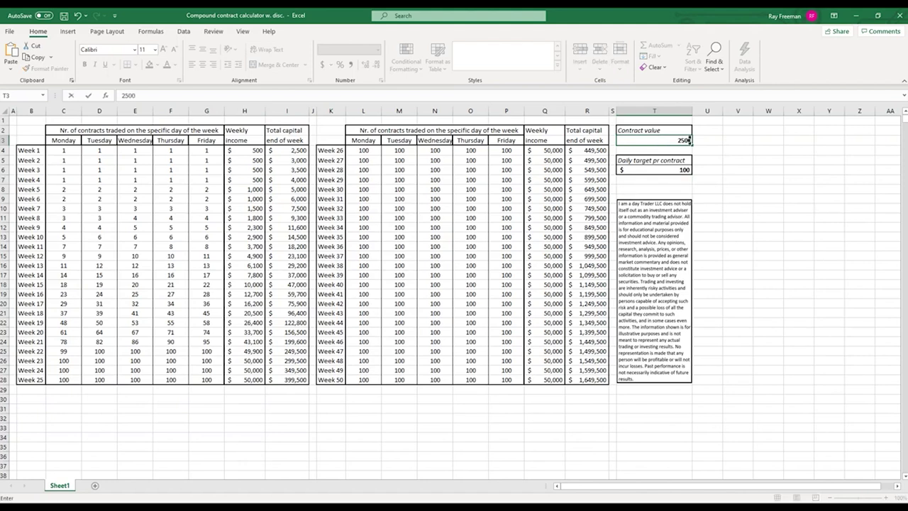
{"action": "key", "text": "ctrl+Return"}
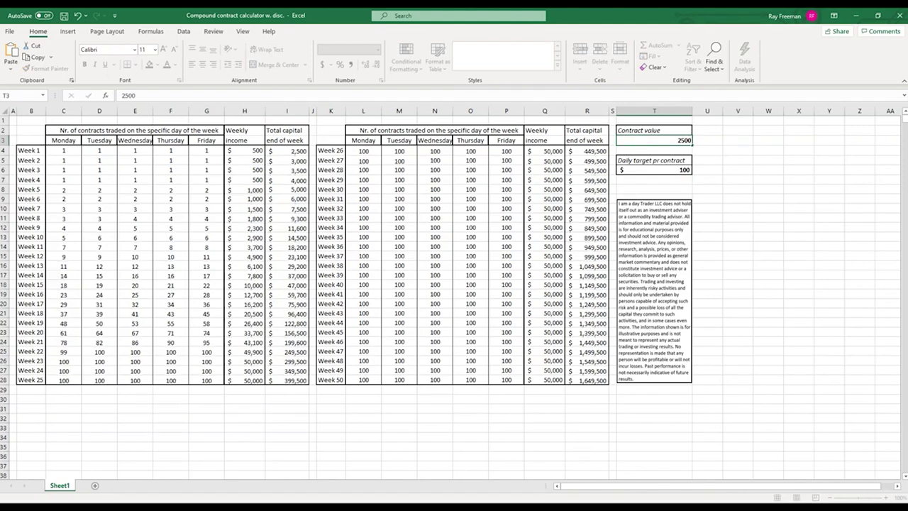
{"action": "key", "text": "Return"}
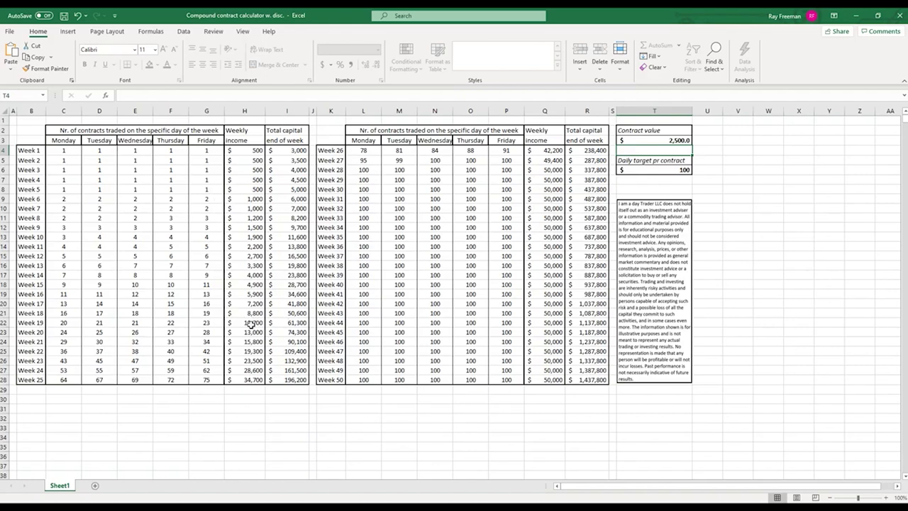
- Set the contract value in T3 to 2000 and the daily target per contract in T6 to 75
{"action": "left_click", "coordinate": [647, 142]}
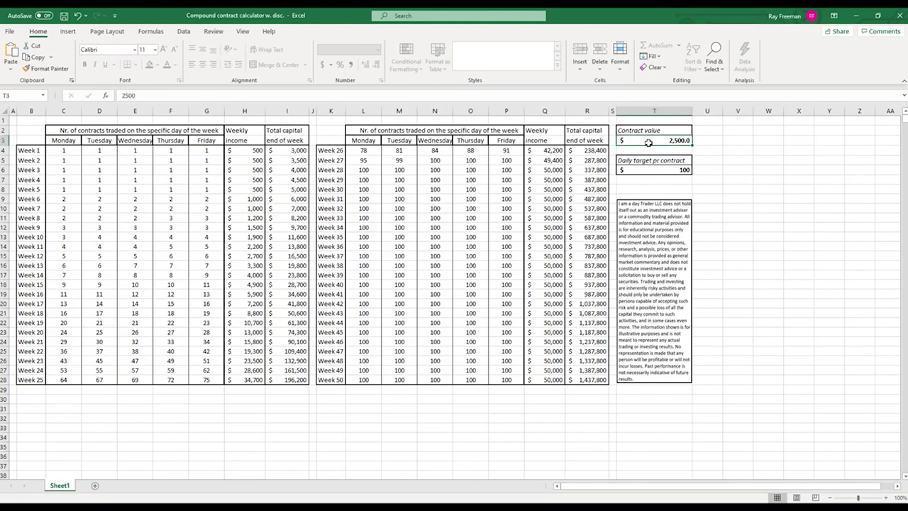
{"action": "type", "text": "200"}
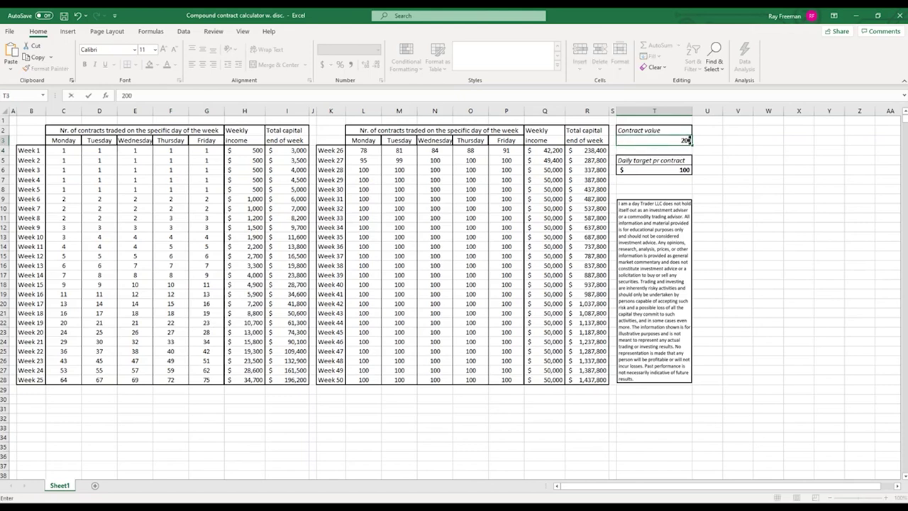
{"action": "left_click", "coordinate": [665, 170]}
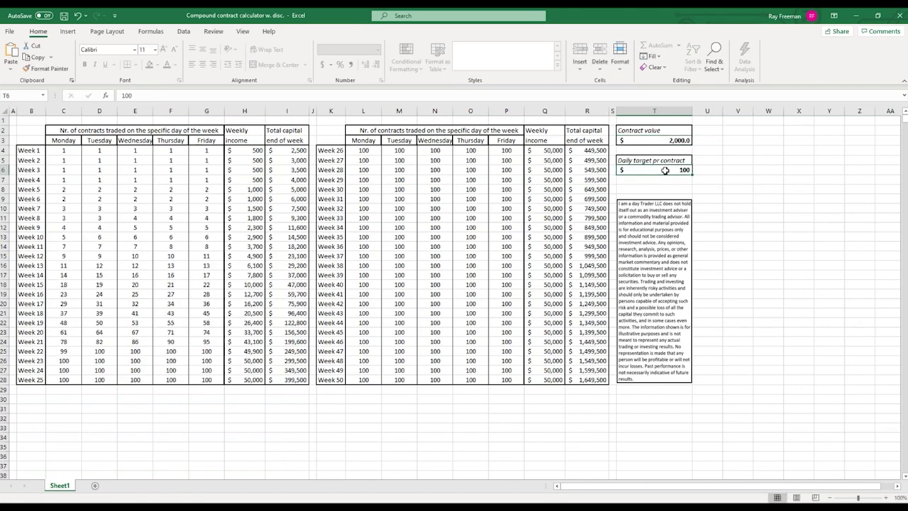
{"action": "type", "text": "75"}
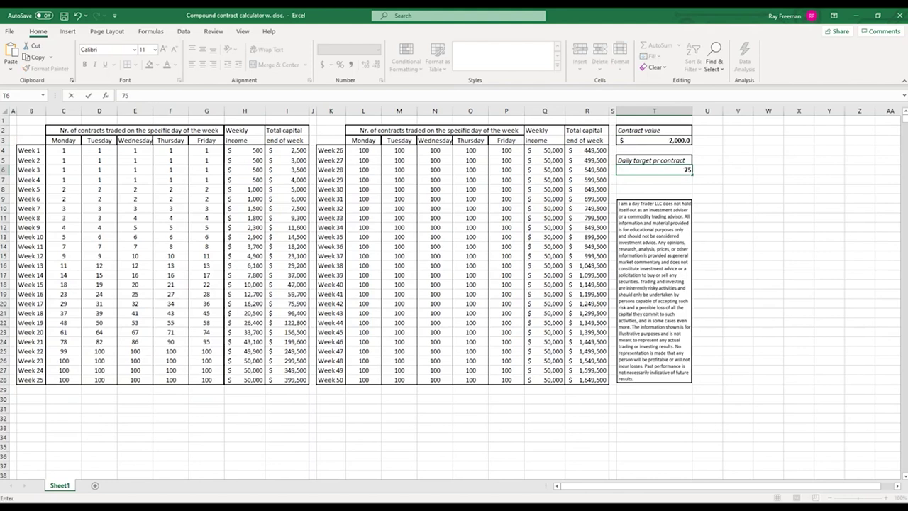
{"action": "key", "text": "Return"}
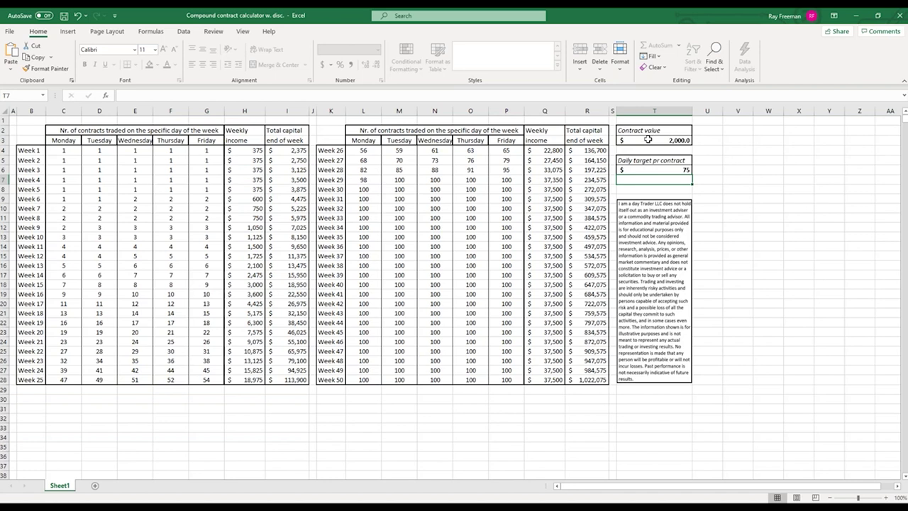
- Check the TradeStation charts briefly, return to the Compound contract calculator workbook, and close it with its changes saved
{"action": "left_click", "coordinate": [855, 15]}
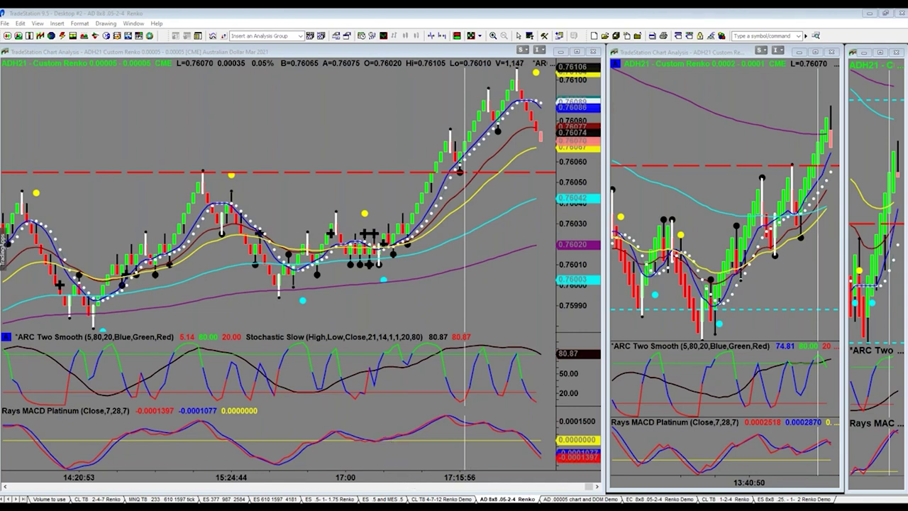
{"action": "mouse_move", "coordinate": [369, 507]}
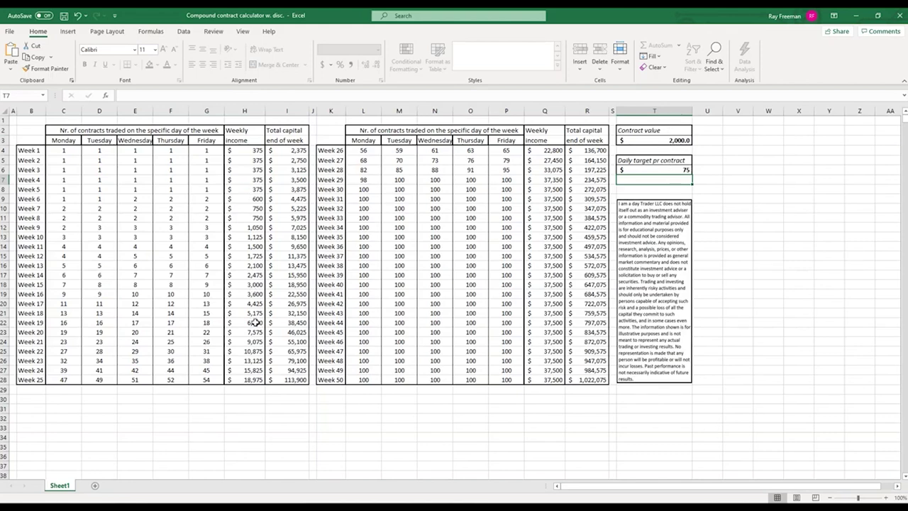
{"action": "left_click", "coordinate": [901, 15]}
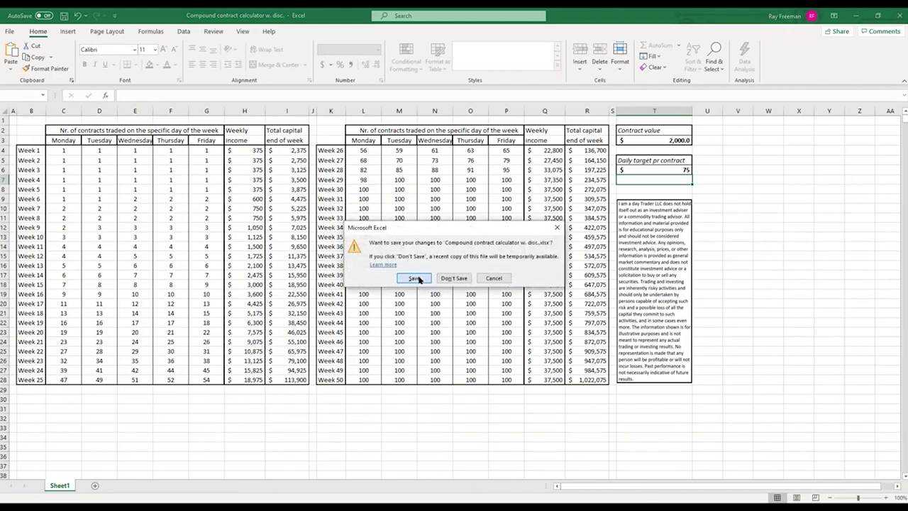
{"action": "left_click", "coordinate": [416, 277]}
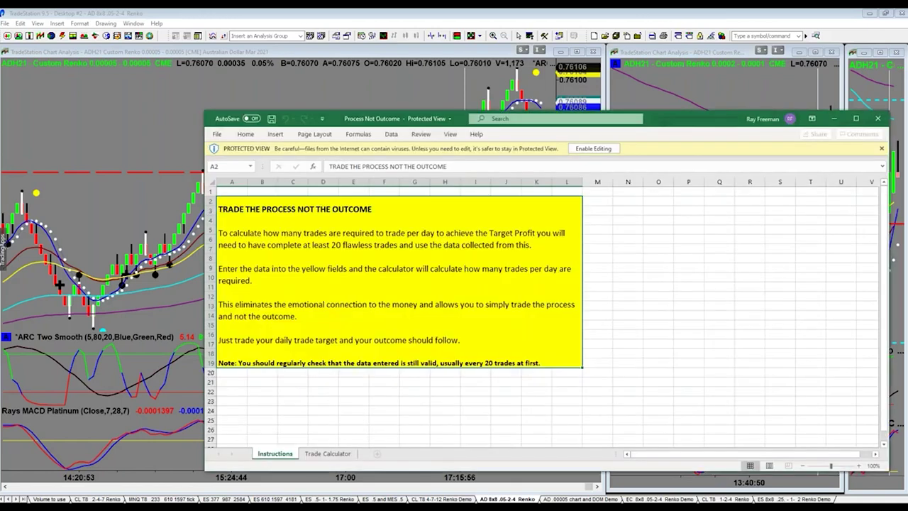
- Enable editing in the Process Not Outcome workbook and open its Trade Calculator sheet
{"action": "left_click", "coordinate": [604, 149]}
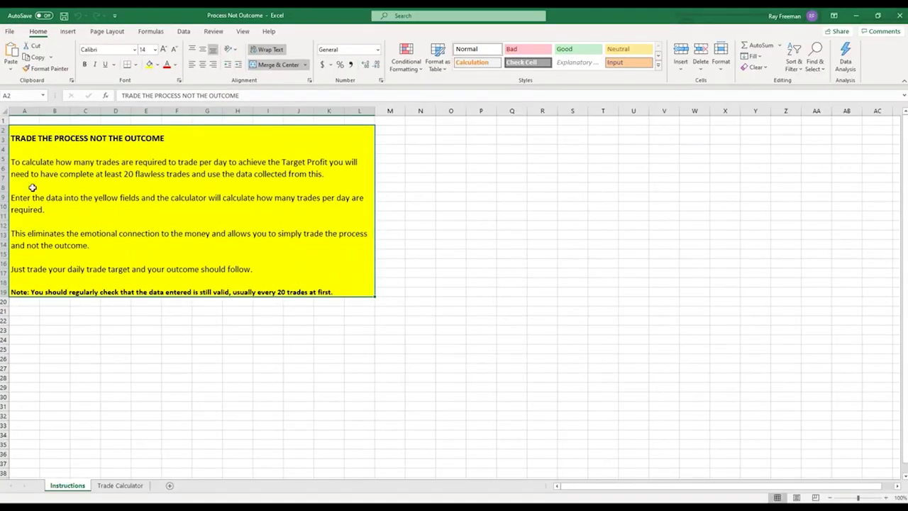
{"action": "left_click", "coordinate": [118, 488]}
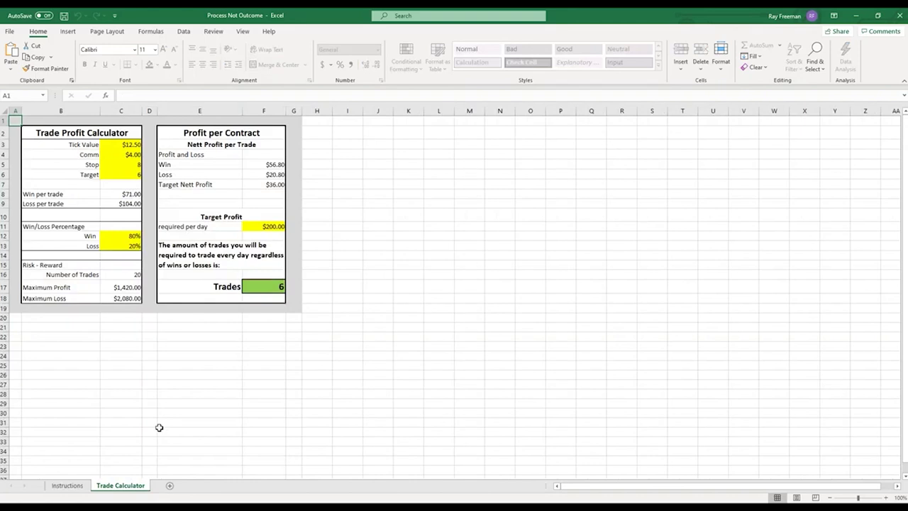
- Set the Tick Value in C3 to 5 and the commission in C4 to 5
{"action": "left_click", "coordinate": [126, 146]}
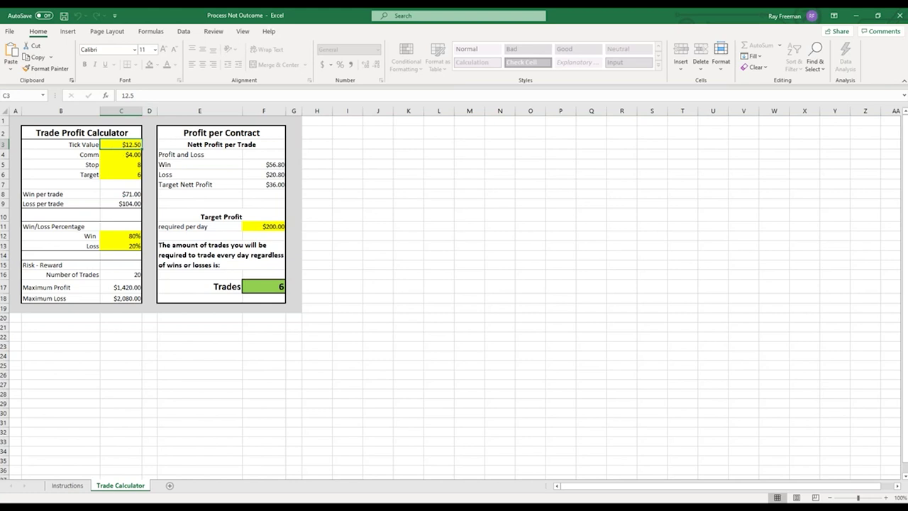
{"action": "type", "text": "5"}
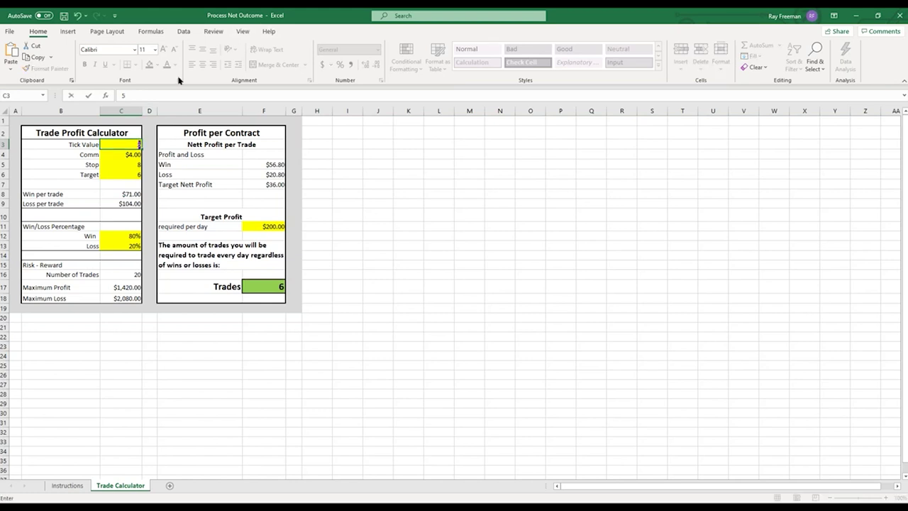
{"action": "left_click", "coordinate": [50, 144]}
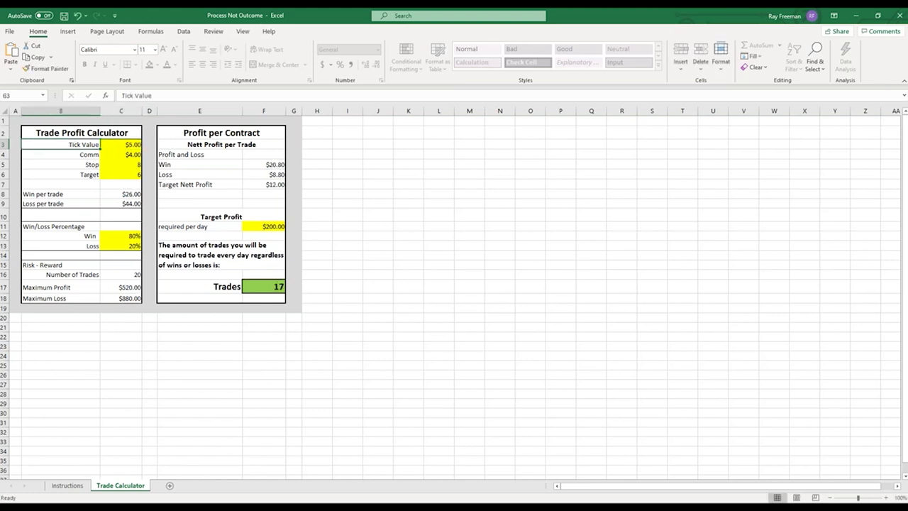
{"action": "left_click", "coordinate": [120, 154]}
{"action": "type", "text": "5"}
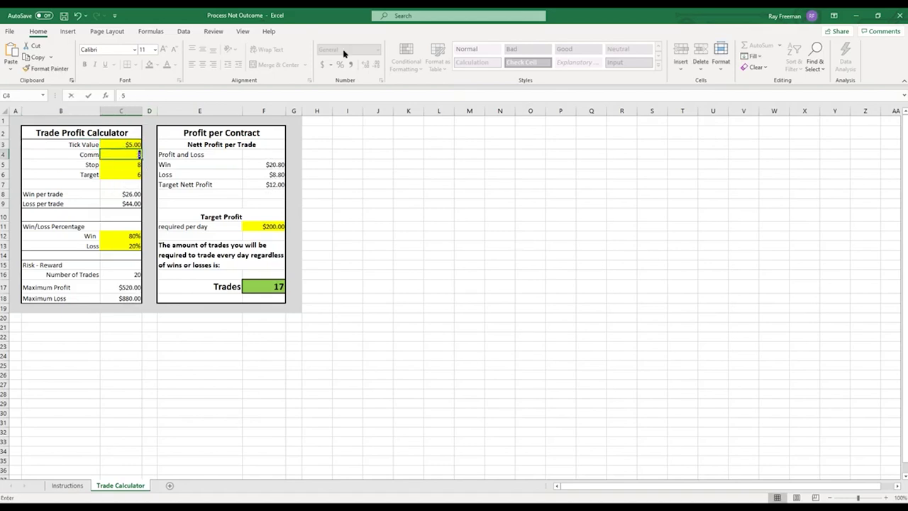
{"action": "key", "text": "Return"}
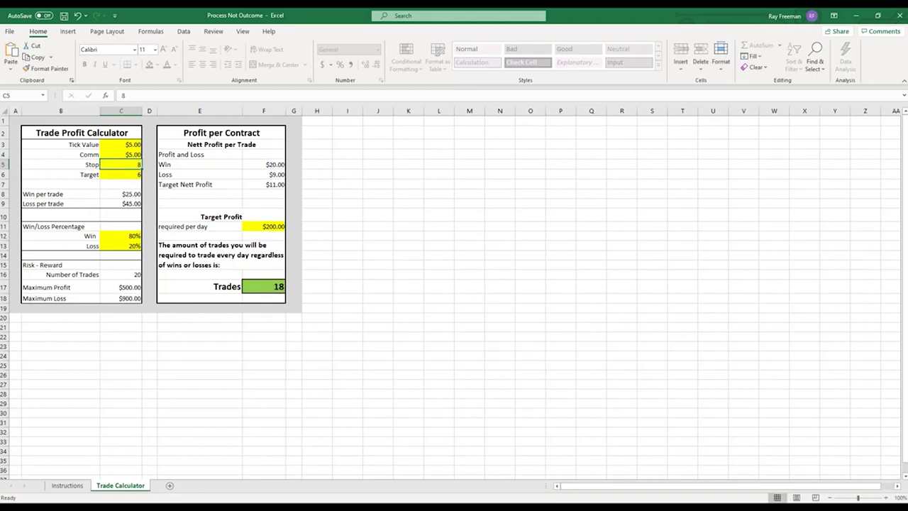
- Set the Stop in C5 to 6 and the Target in C6 to 5
{"action": "type", "text": "6"}
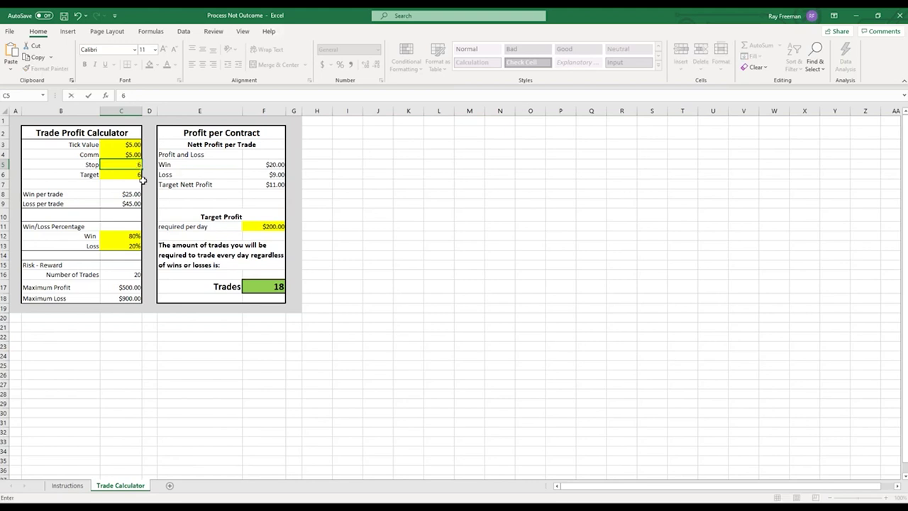
{"action": "key", "text": "Return"}
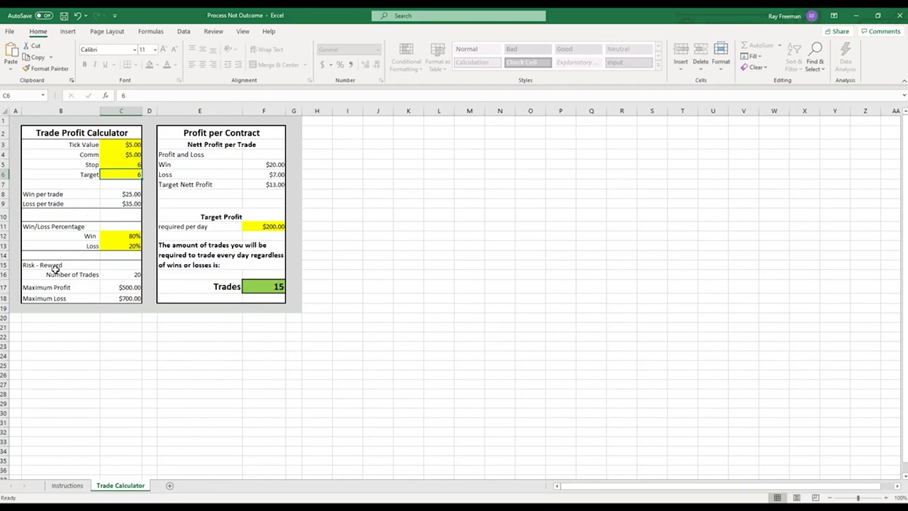
{"action": "type", "text": "5"}
{"action": "key", "text": "Return"}
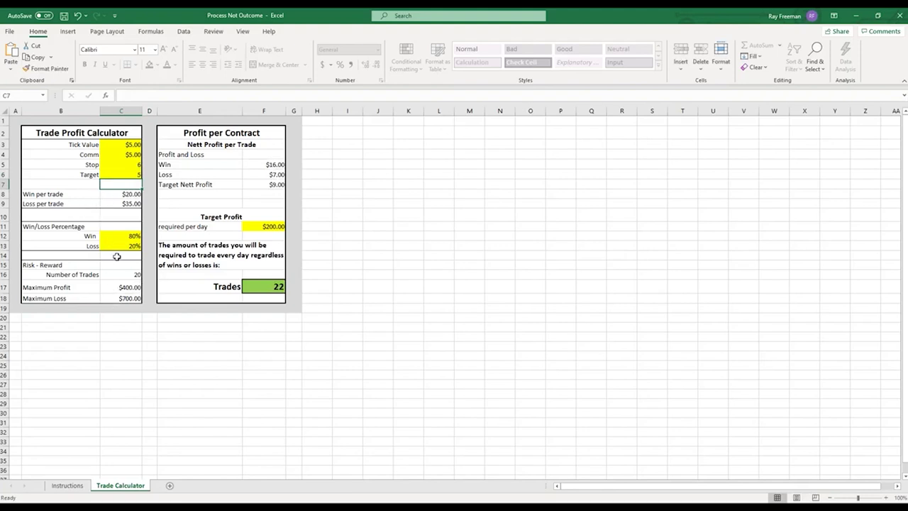
- Set the target profit required per day in F11 to 100
{"action": "left_click", "coordinate": [257, 227]}
{"action": "type", "text": "100"}
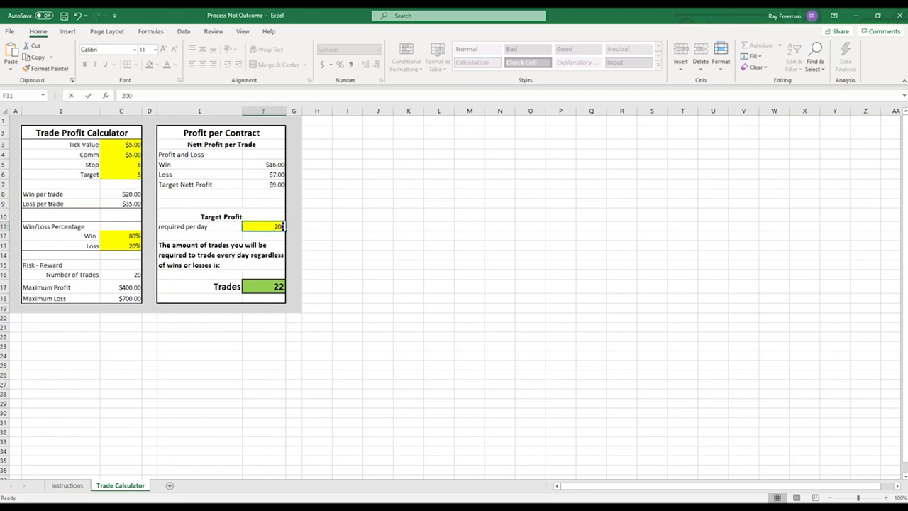
{"action": "key", "text": "Return"}
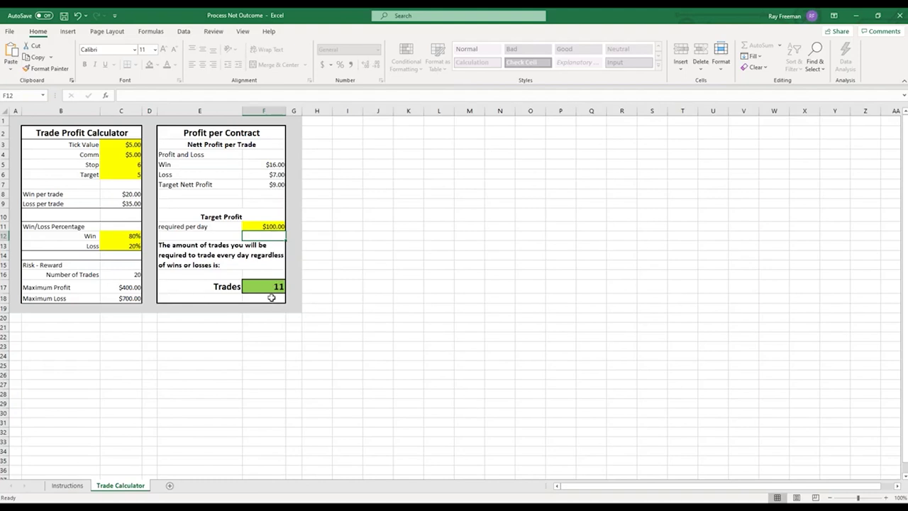
- Set the Target in C6 to 8
{"action": "left_click", "coordinate": [121, 174]}
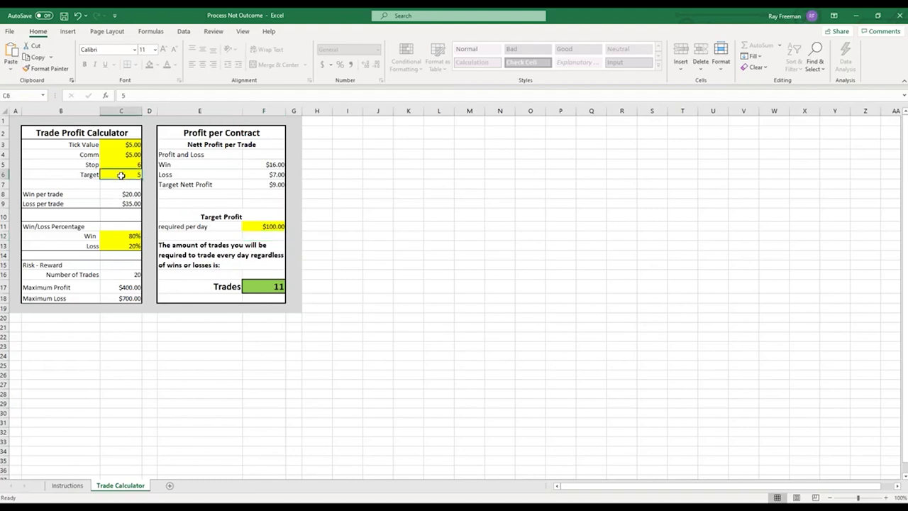
{"action": "type", "text": "8"}
{"action": "key", "text": "Return"}
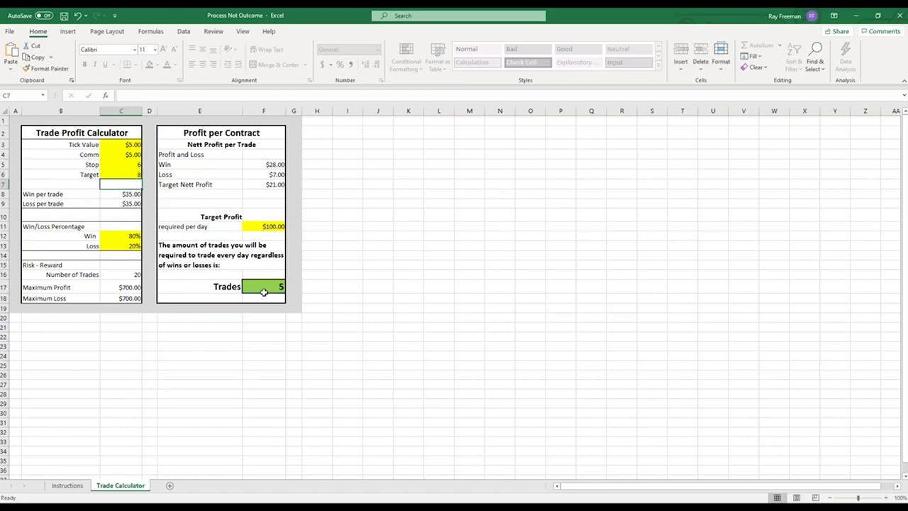
- Set the Target in C6 to 10
{"action": "left_click", "coordinate": [119, 175]}
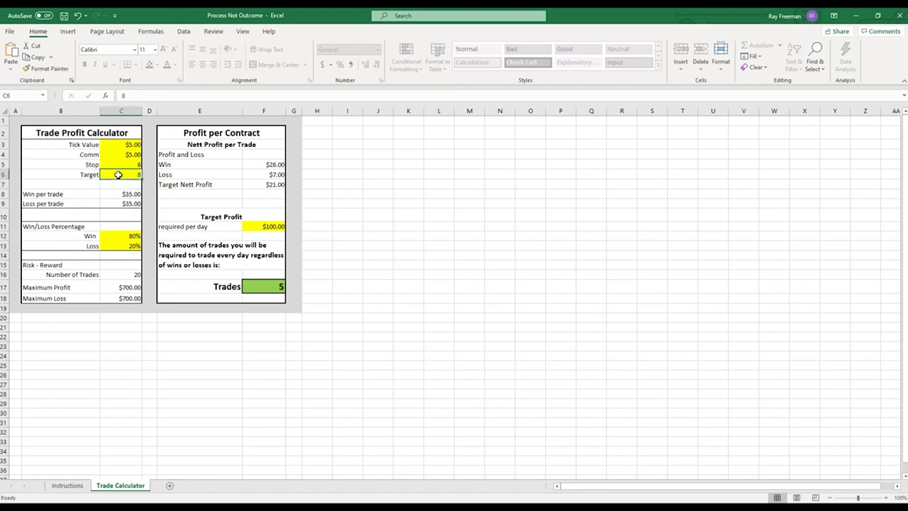
{"action": "type", "text": "10"}
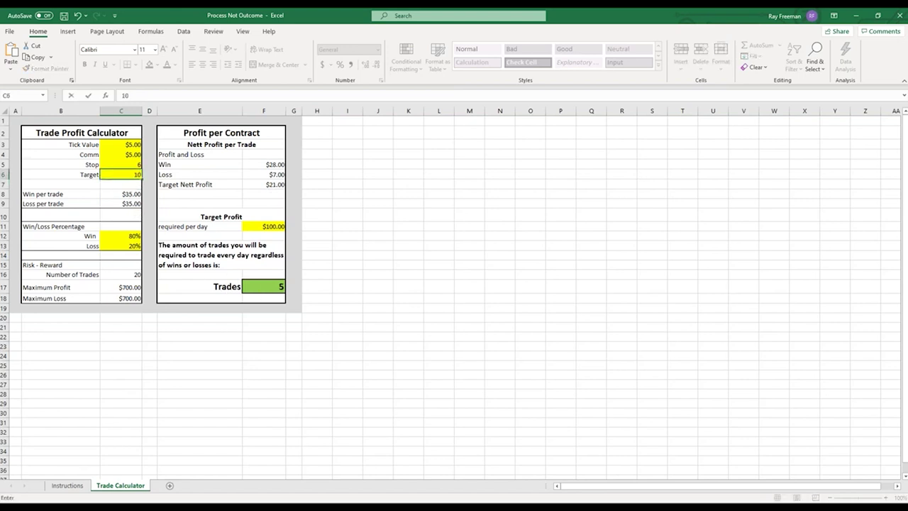
{"action": "key", "text": "Return"}
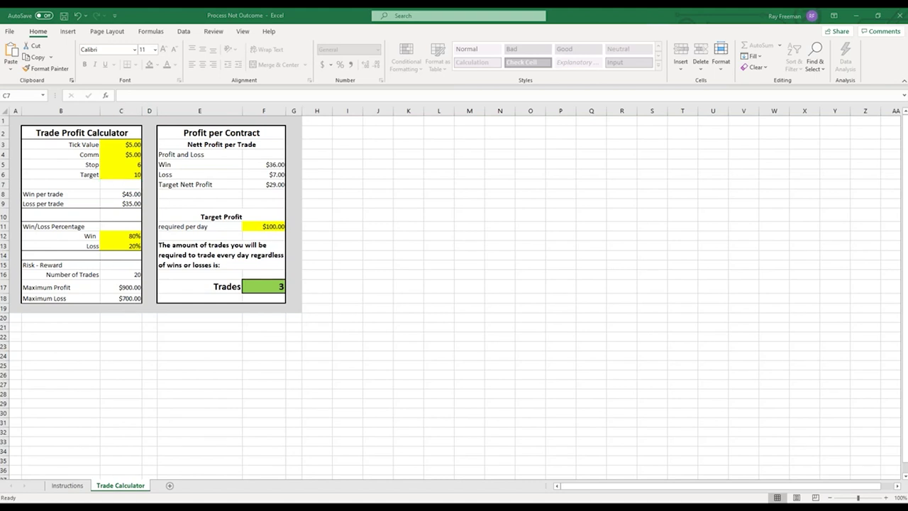
- Review the How to Achieve Larger Moves document in Word alongside the TradeStation charts, and close the document
{"action": "key", "text": "alt+Tab"}
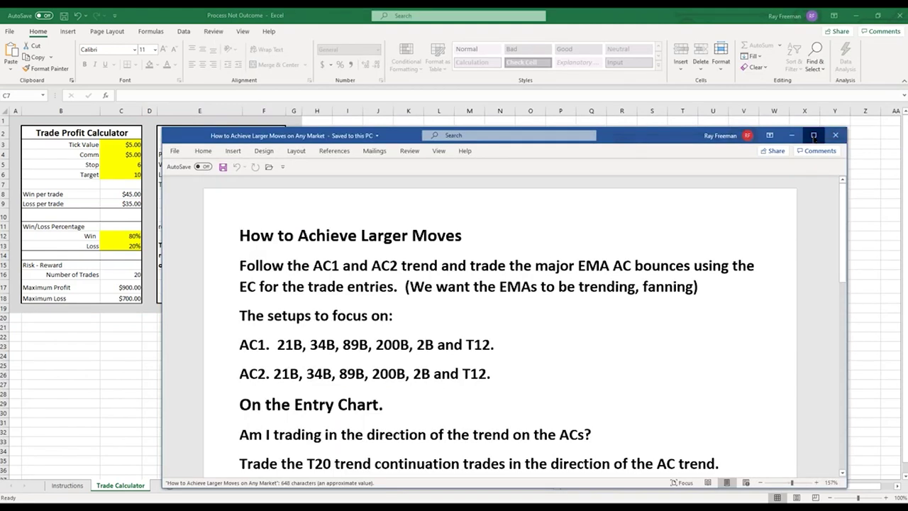
{"action": "left_click", "coordinate": [813, 135]}
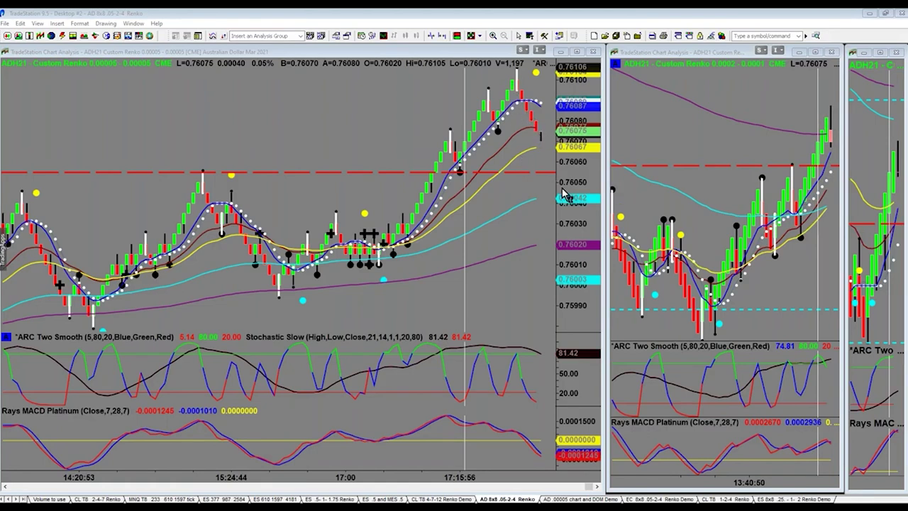
{"action": "left_click", "coordinate": [868, 16]}
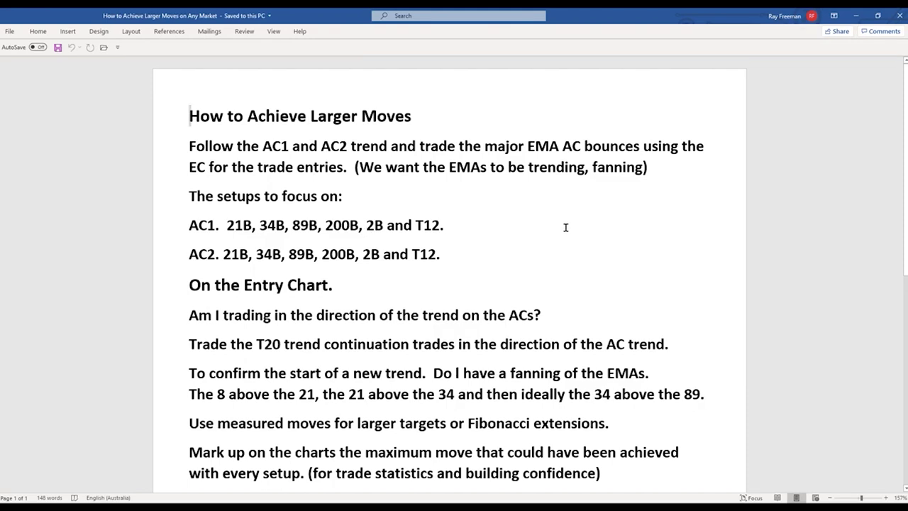
{"action": "left_click", "coordinate": [899, 15]}
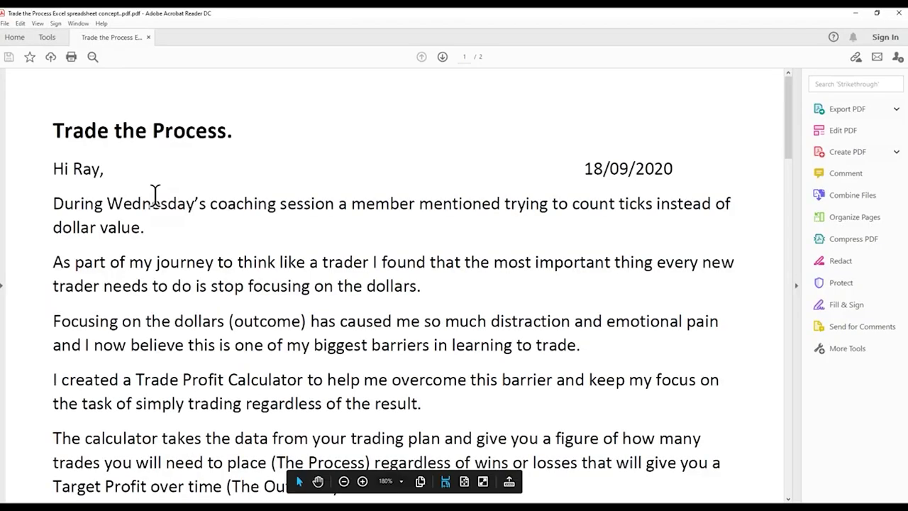
- Skim the Trade the Process PDF in Acrobat Reader, and close it along with the Process Not Outcome workbook
{"action": "scroll", "coordinate": [156, 195], "scroll_direction": "down", "scroll_amount": 6}
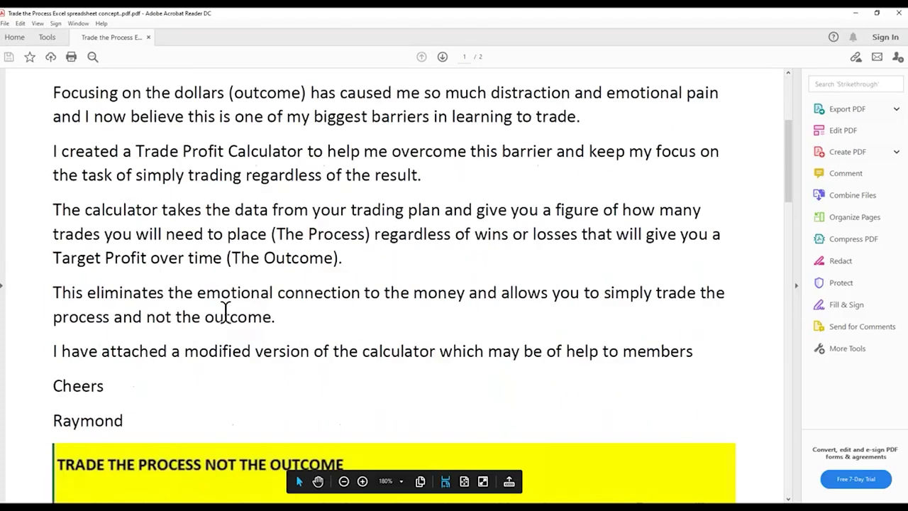
{"action": "scroll", "coordinate": [240, 386], "scroll_direction": "up", "scroll_amount": 5}
{"action": "scroll", "coordinate": [367, 387], "scroll_direction": "down", "scroll_amount": 1}
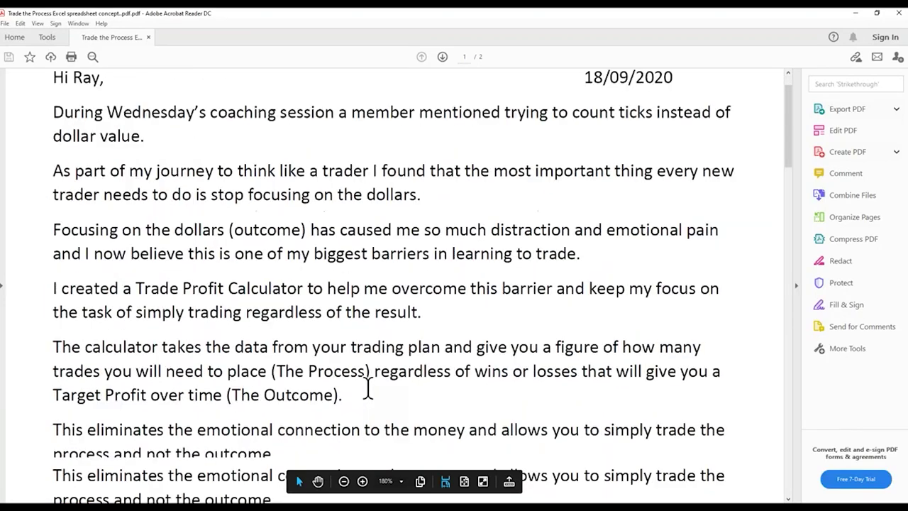
{"action": "scroll", "coordinate": [367, 387], "scroll_direction": "down", "scroll_amount": 7}
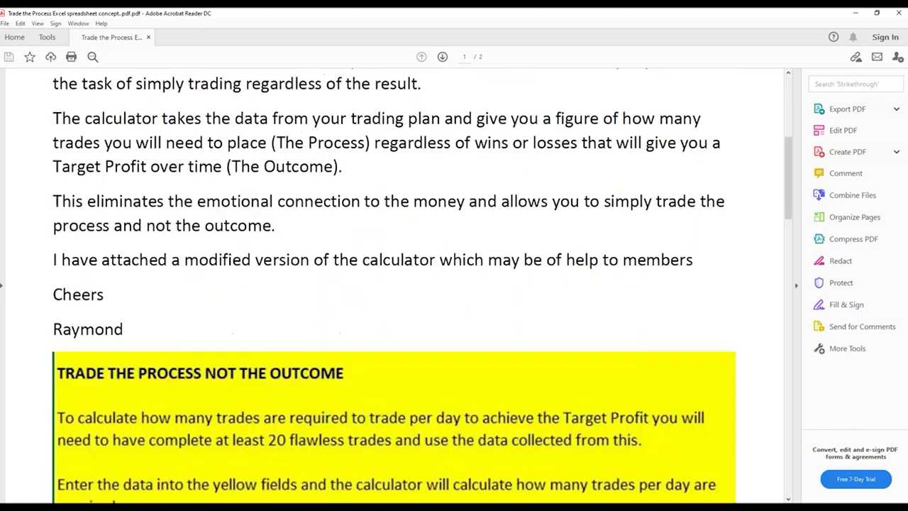
{"action": "left_click", "coordinate": [895, 14]}
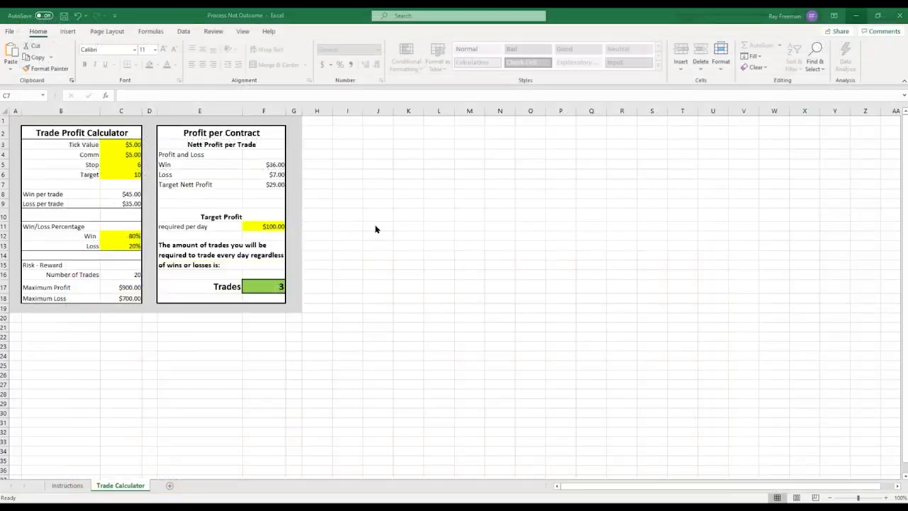
{"action": "left_click", "coordinate": [894, 15]}
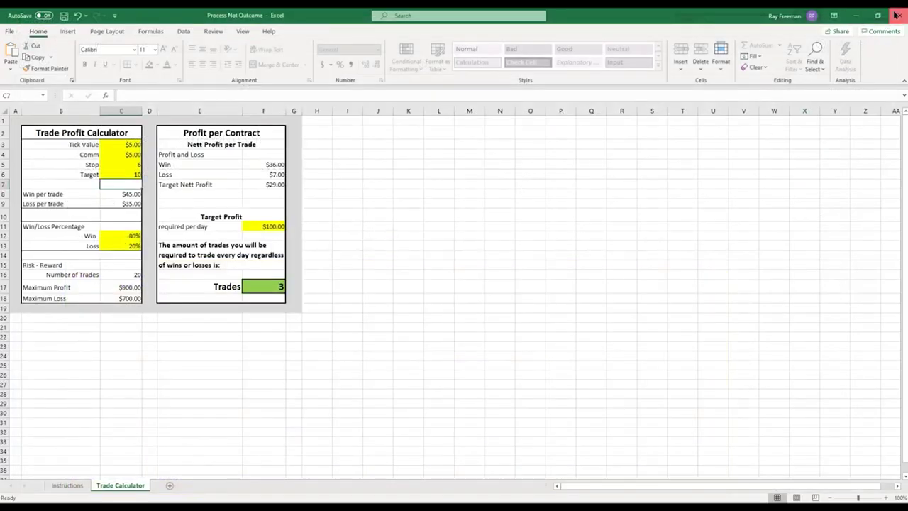
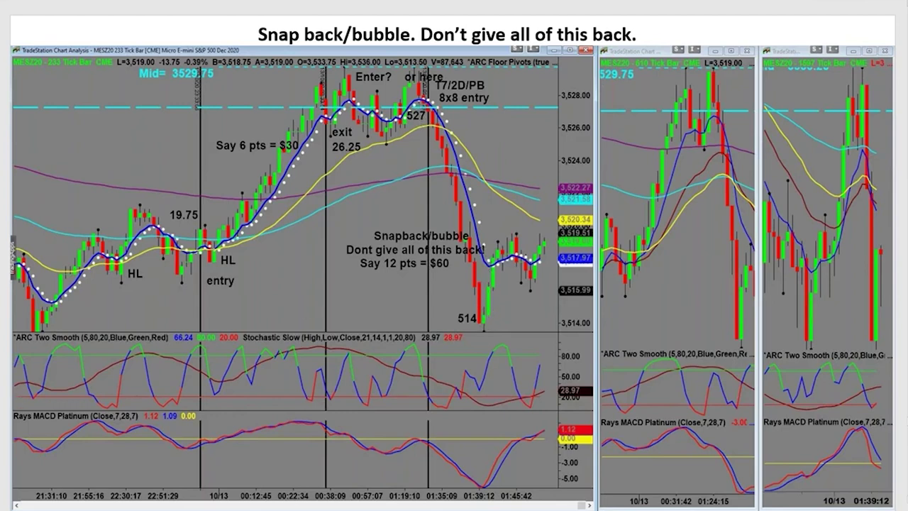
- Advance the PowerPoint slides to coaching membership option one and change the amount in its "Save $400." line to $100
{"action": "key", "text": "Right"}
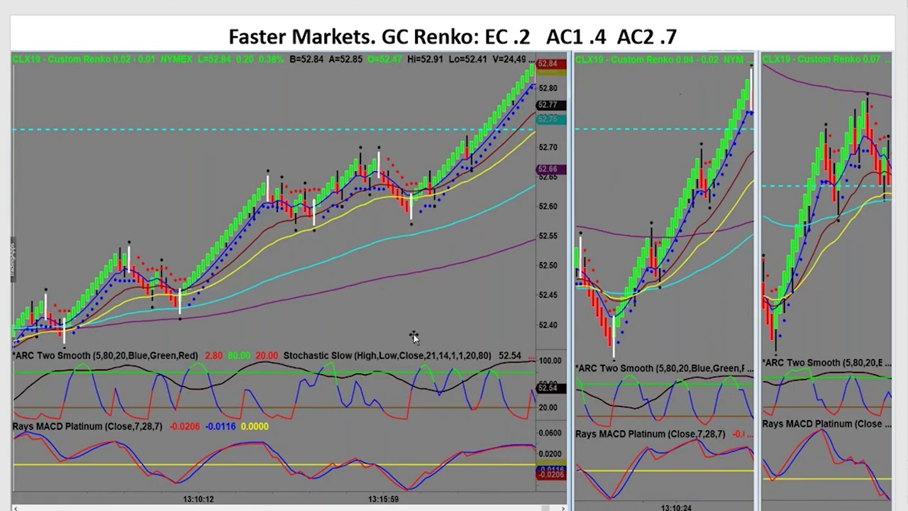
{"action": "key", "text": "Right"}
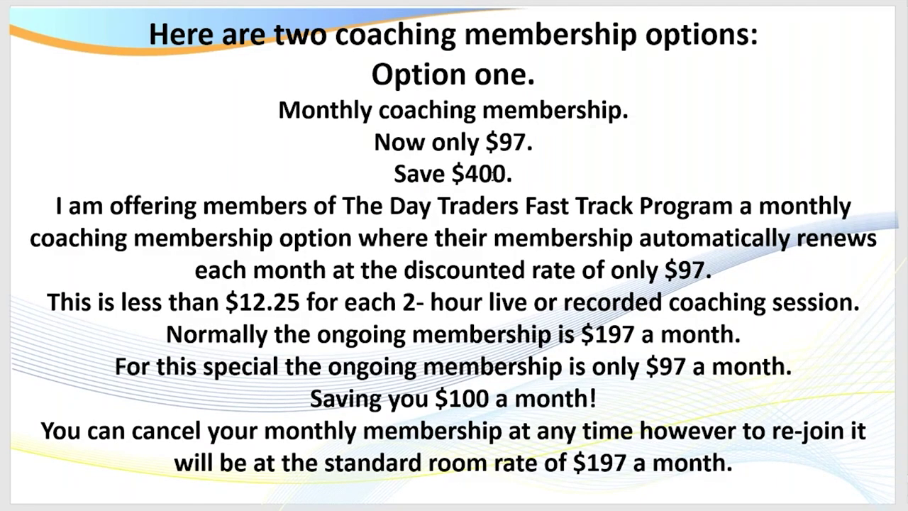
{"action": "left_click", "coordinate": [475, 180]}
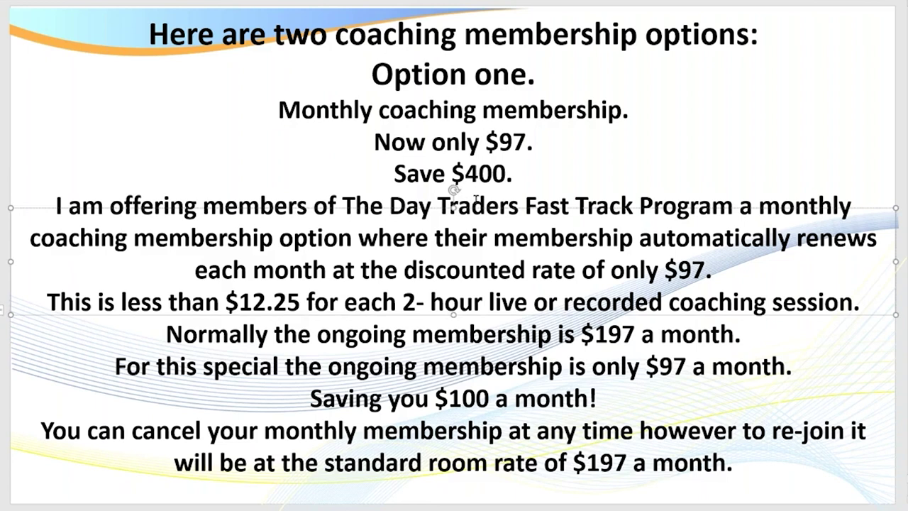
{"action": "key", "text": "BackSpace"}
{"action": "type", "text": "1"}
{"action": "key", "text": "End"}
{"action": "key", "text": "ctrl+End"}
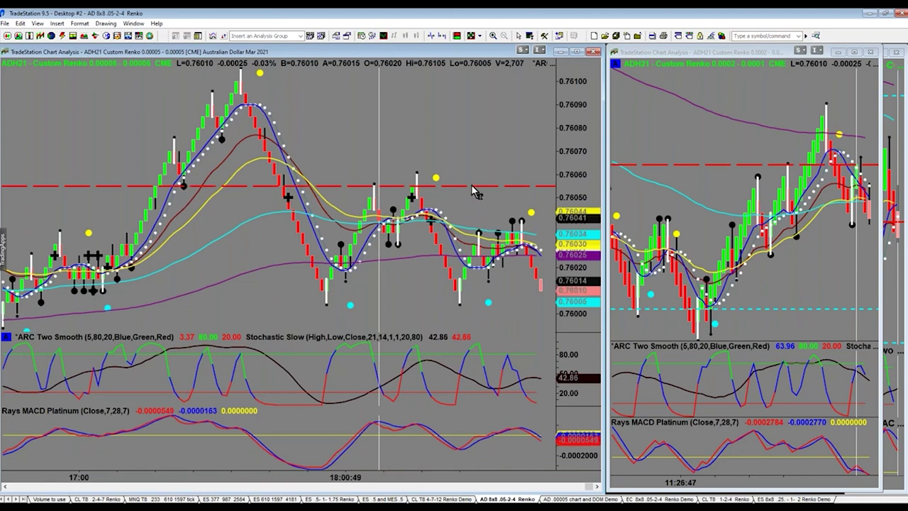
- Draw a vertical line near the latest bars of the ADH21 0.00005 Renko chart in TradeStation
{"action": "mouse_move", "coordinate": [480, 153]}
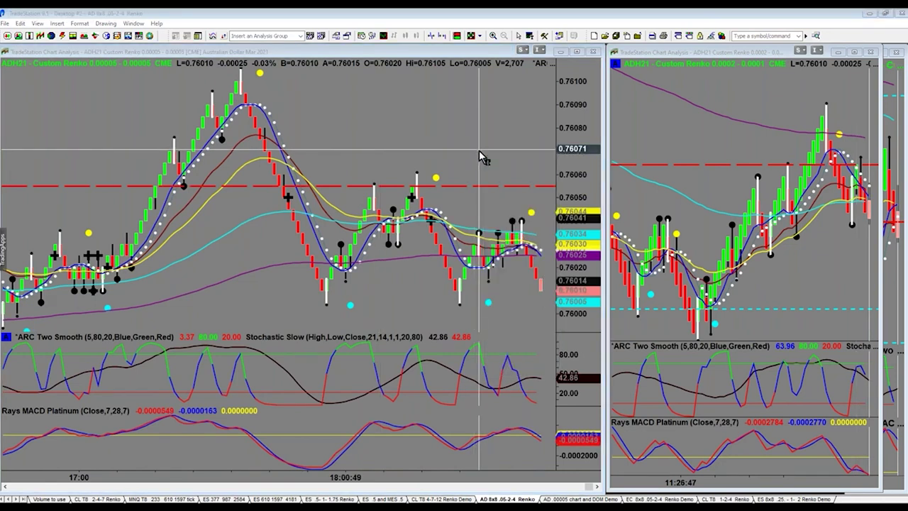
{"action": "left_click", "coordinate": [480, 156]}
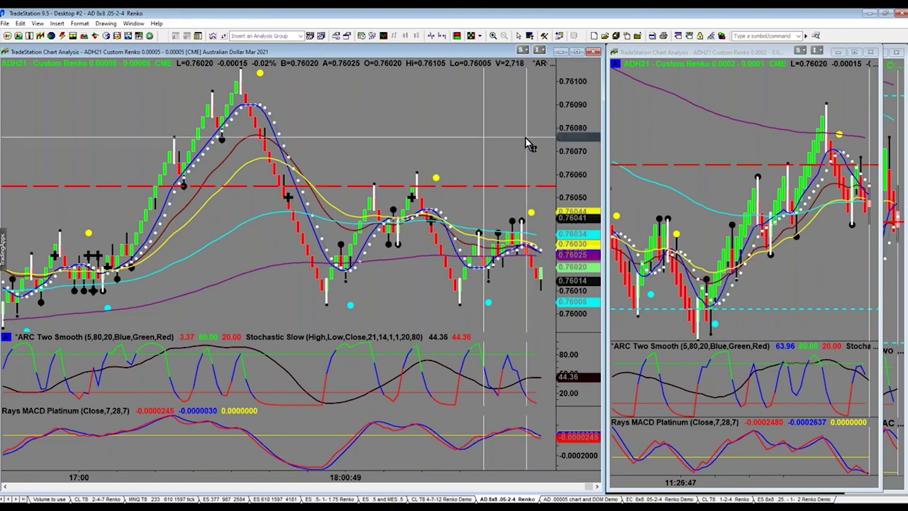
{"action": "left_click", "coordinate": [105, 24]}
{"action": "left_click", "coordinate": [145, 126]}
{"action": "left_click", "coordinate": [526, 238]}
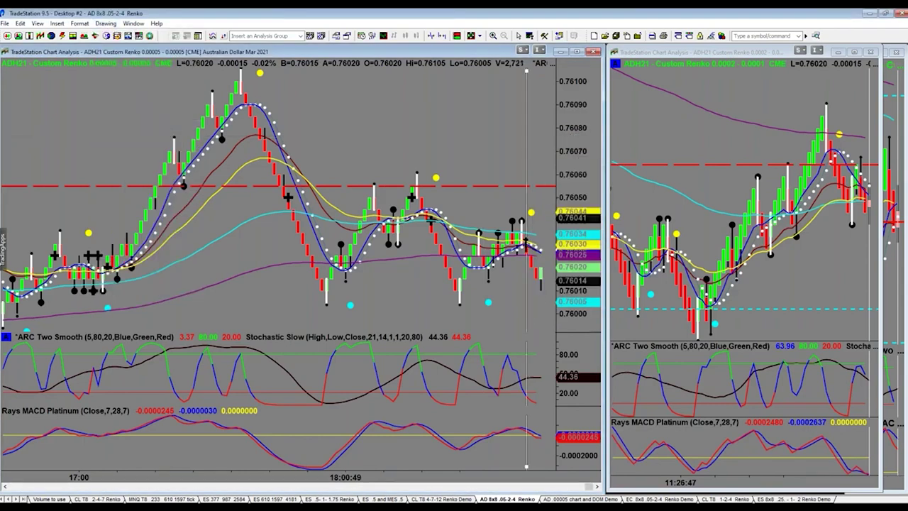
- View the ADH21 0.0002 - 0.0001 Renko chart maximized, restore it, and narrow its window to uncover the third chart
{"action": "left_click", "coordinate": [857, 52]}
{"action": "left_click", "coordinate": [857, 52]}
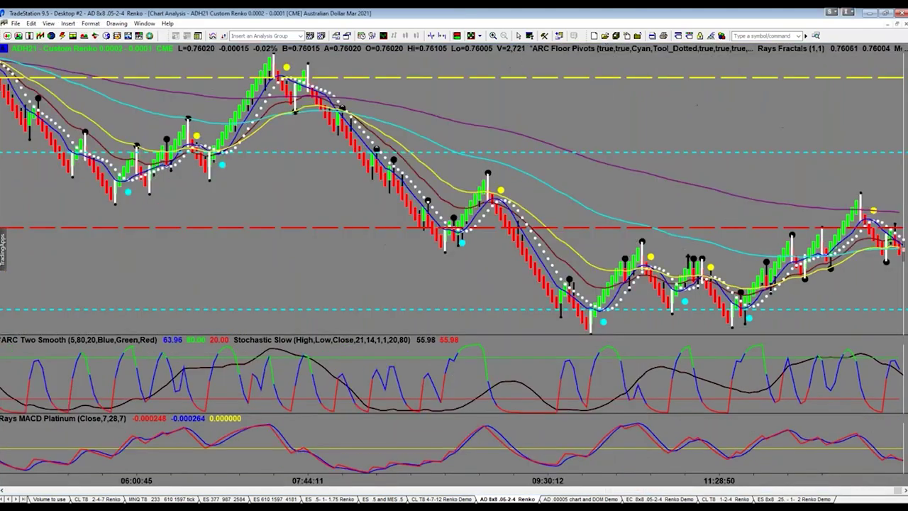
{"action": "left_click", "coordinate": [896, 26]}
{"action": "left_click_drag", "start_coordinate": [880, 83], "coordinate": [837, 84]}
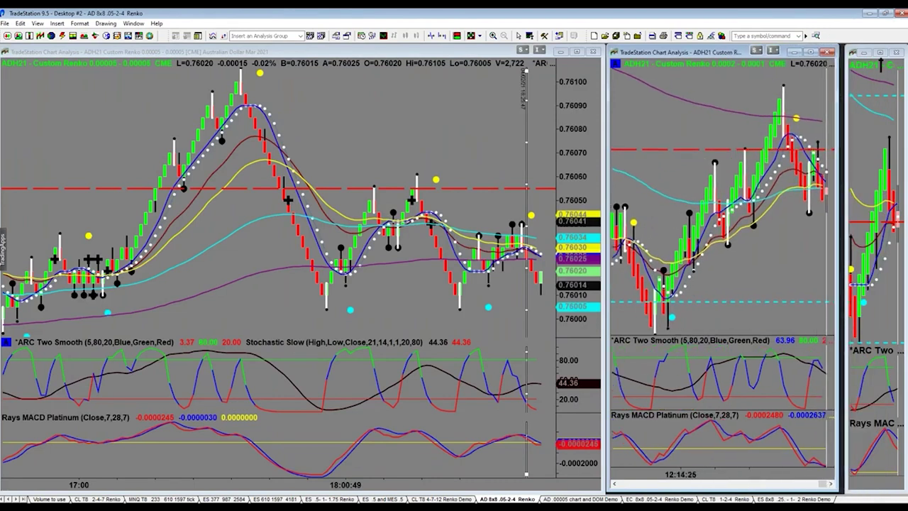
- Maximize the ADH21 0.0004 - 0.0002 Renko chart to examine its trend
{"action": "left_click", "coordinate": [881, 54]}
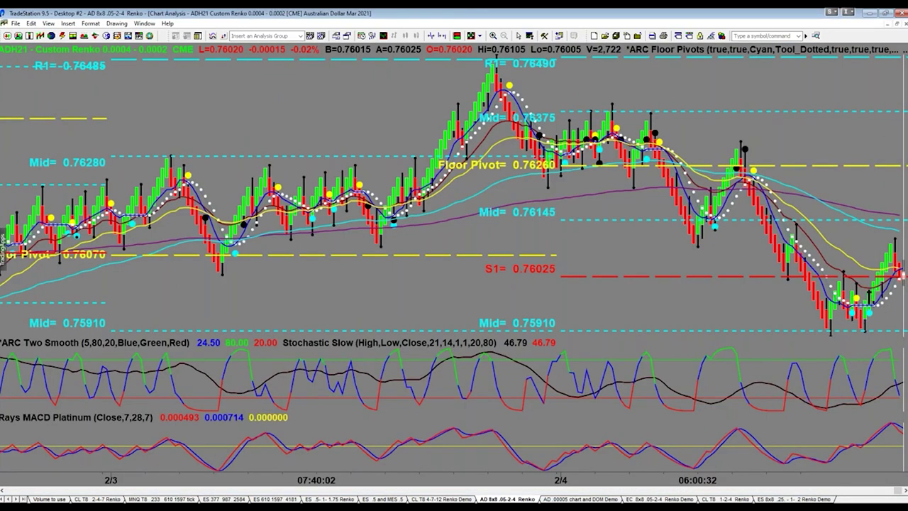
- Draw a vertical line near the latest swing low of the ADH21 0.0004 - 0.0002 Renko chart and restore its window
{"action": "left_click", "coordinate": [868, 330]}
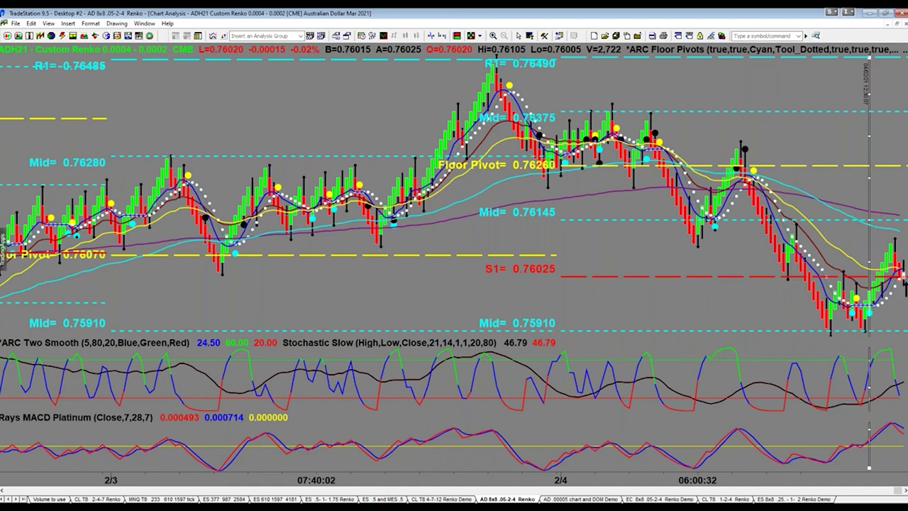
{"action": "left_click", "coordinate": [899, 25]}
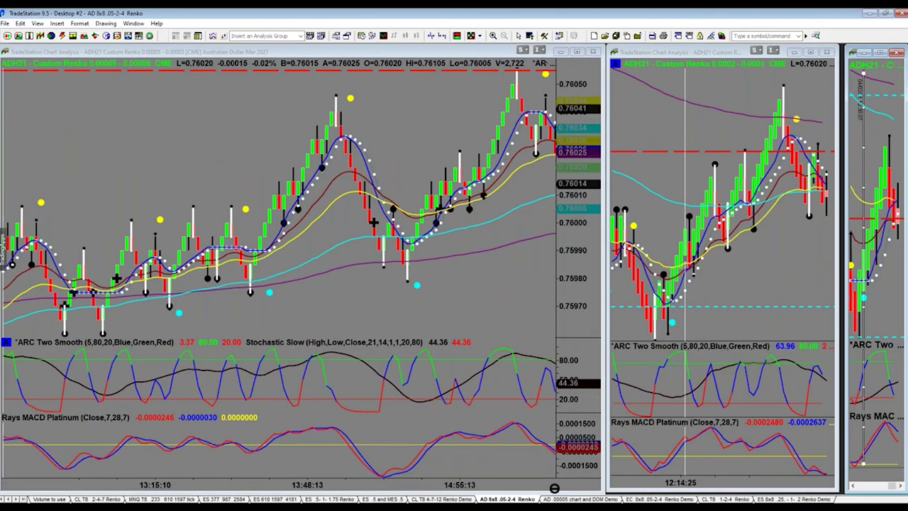
- Switch from vertical line drawing to the large pointer and bring the ADH21 0.00005 Renko chart to its latest bars
{"action": "left_click", "coordinate": [111, 24]}
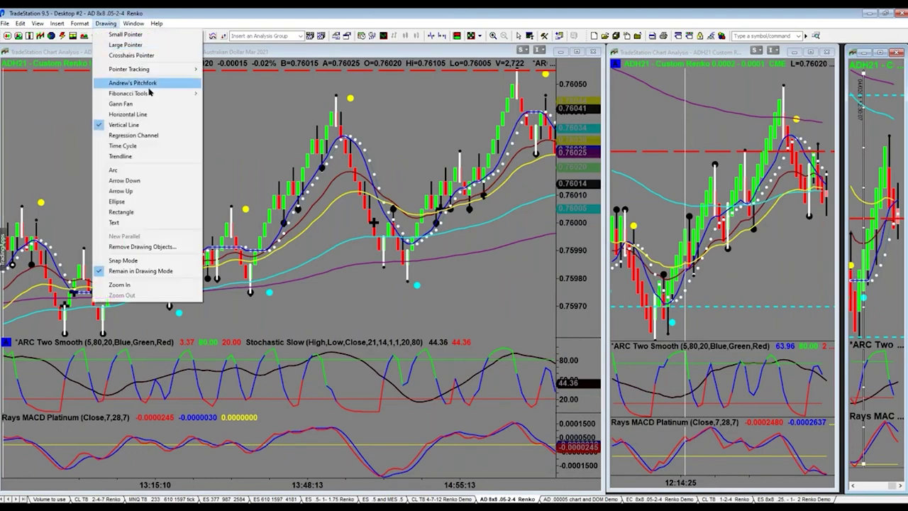
{"action": "left_click", "coordinate": [117, 44]}
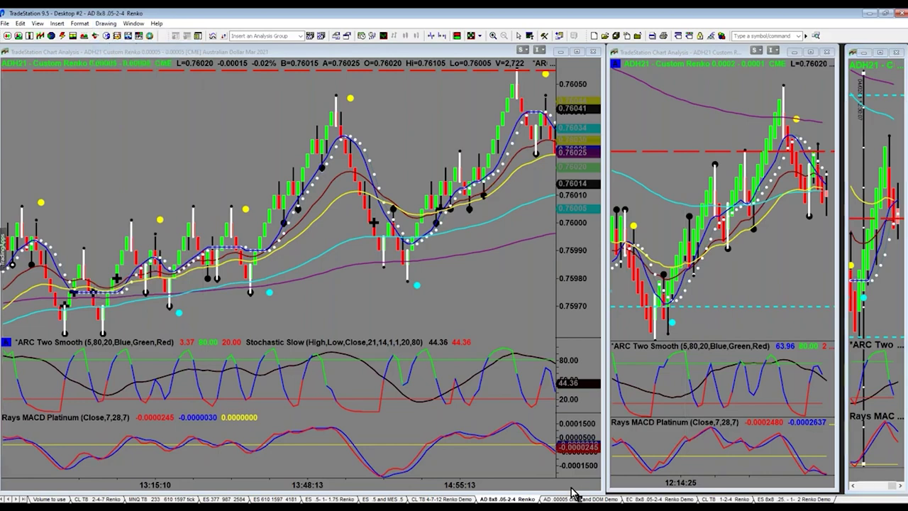
{"action": "left_click", "coordinate": [593, 489]}
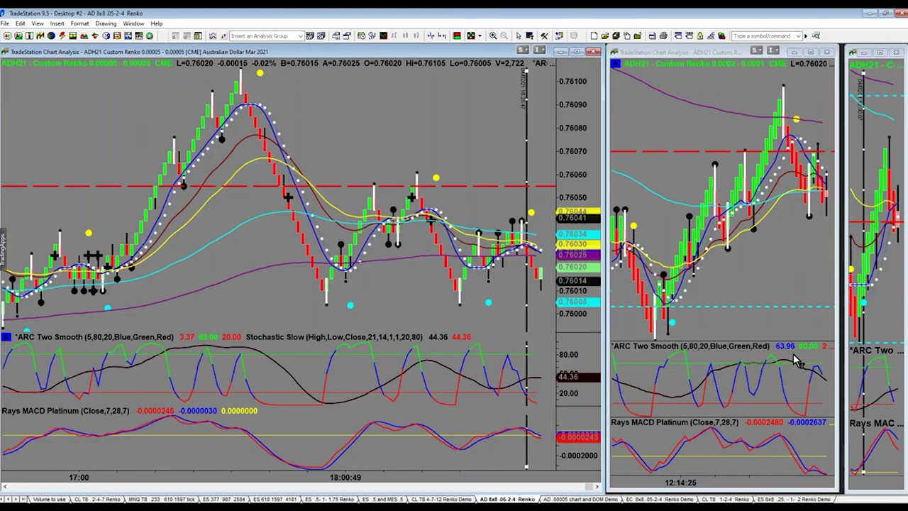
- Switch to the ES 8x8 .25 - 1 - 2 Renko Demo workspace and examine recent swings on the ESH21 0.25 - 0.25 chart
{"action": "left_click", "coordinate": [778, 499]}
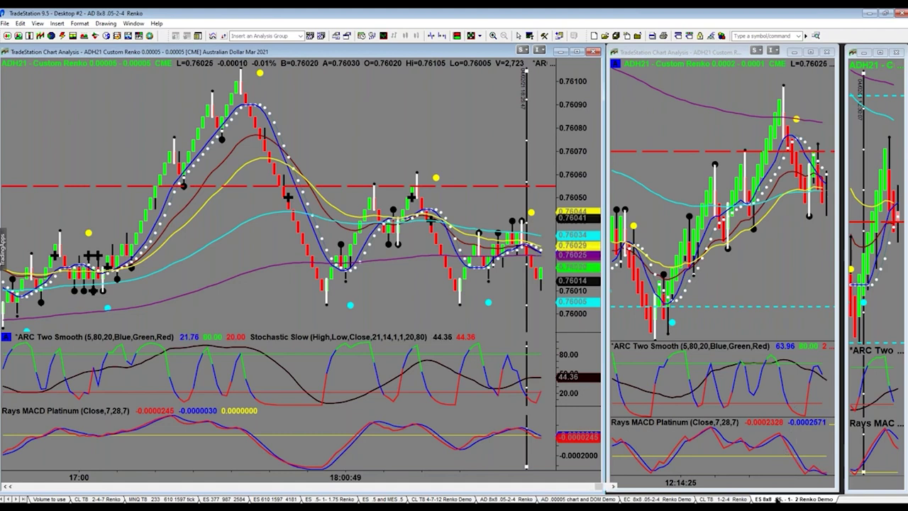
{"action": "left_click_drag", "start_coordinate": [603, 489], "coordinate": [607, 488]}
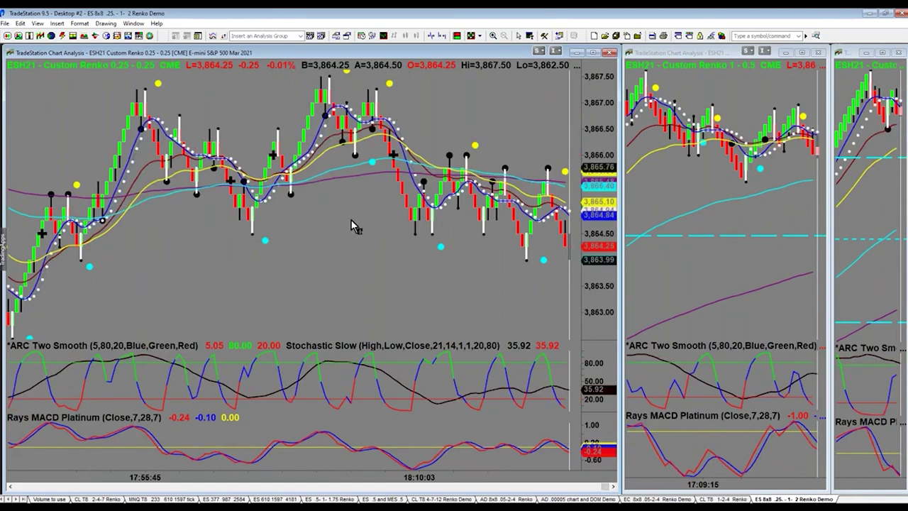
{"action": "scroll", "coordinate": [189, 287], "scroll_direction": "up", "scroll_amount": 1}
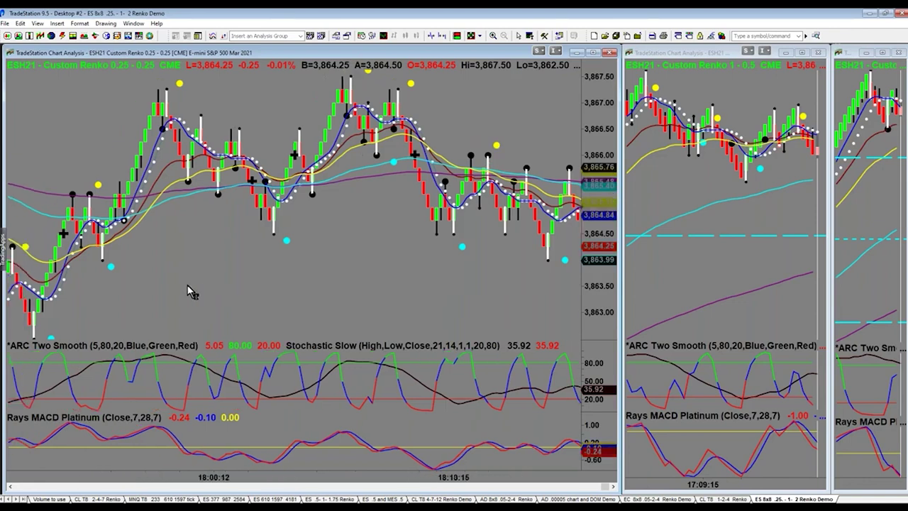
{"action": "scroll", "coordinate": [188, 287], "scroll_direction": "up", "scroll_amount": 3}
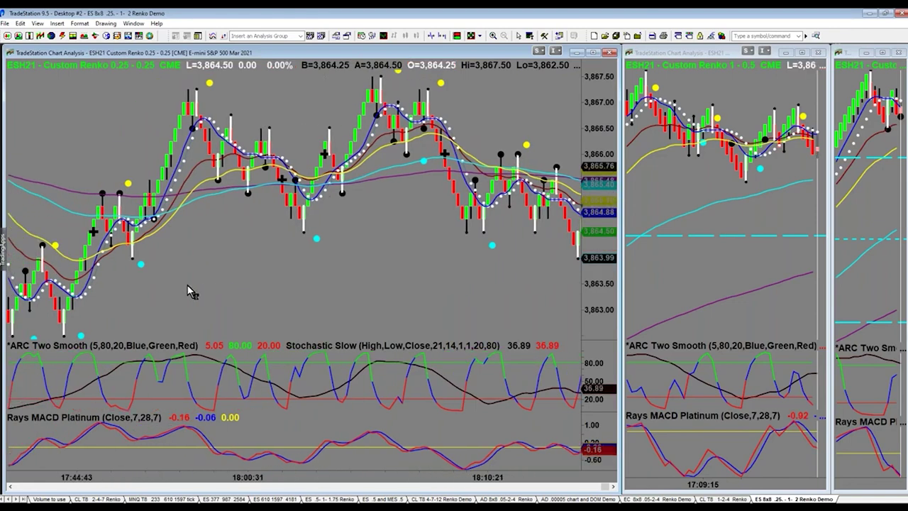
{"action": "scroll", "coordinate": [187, 284], "scroll_direction": "up", "scroll_amount": 2}
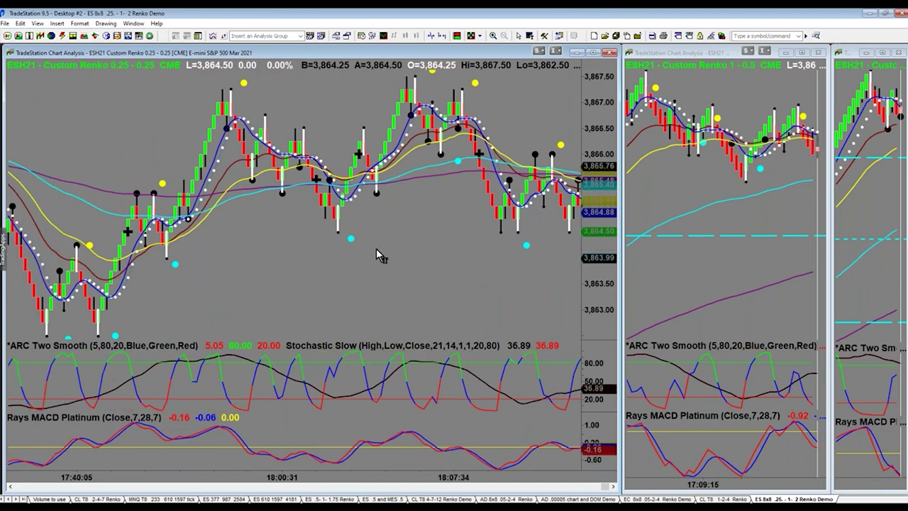
{"action": "scroll", "coordinate": [376, 248], "scroll_direction": "up", "scroll_amount": 2}
{"action": "scroll", "coordinate": [376, 248], "scroll_direction": "down", "scroll_amount": 8}
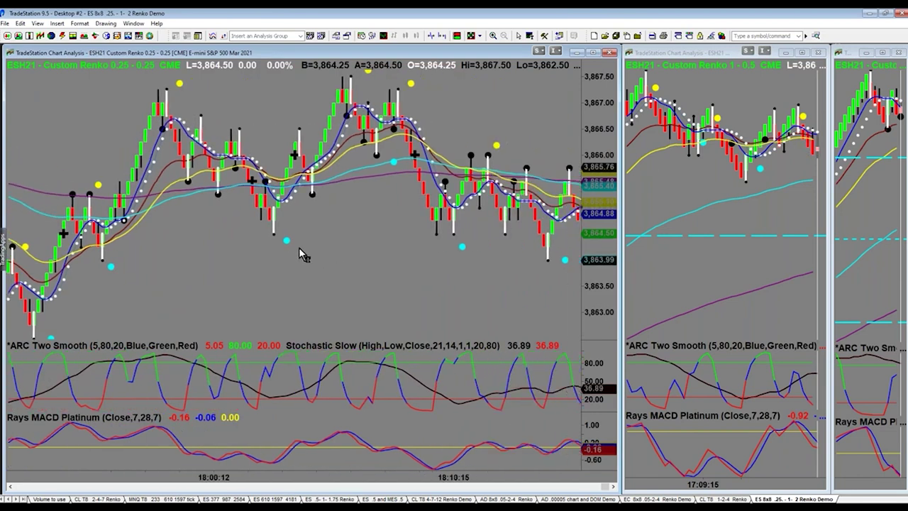
{"action": "key", "text": "ctrl+r"}
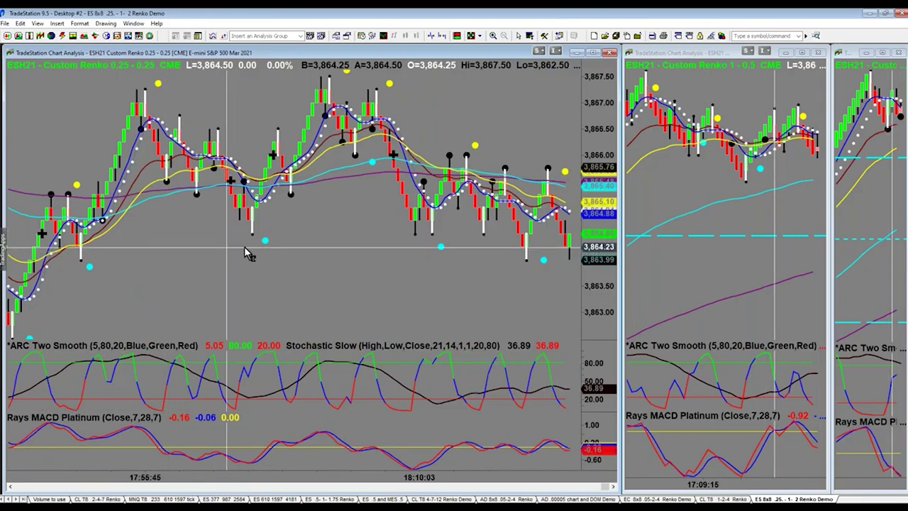
{"action": "left_click", "coordinate": [294, 261]}
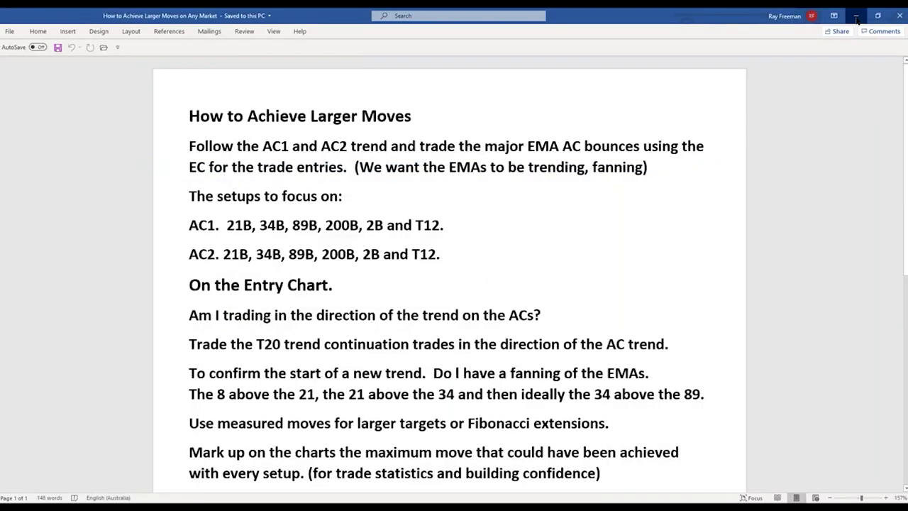
- Review and minimize the Word document on achieving larger moves, and read and close the TS ELD document
{"action": "left_click", "coordinate": [855, 17]}
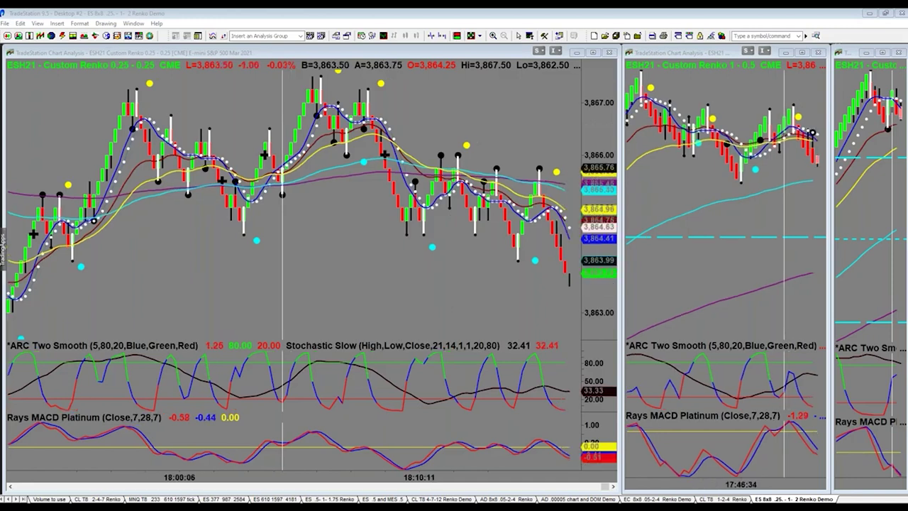
{"action": "key", "text": "alt+Tab"}
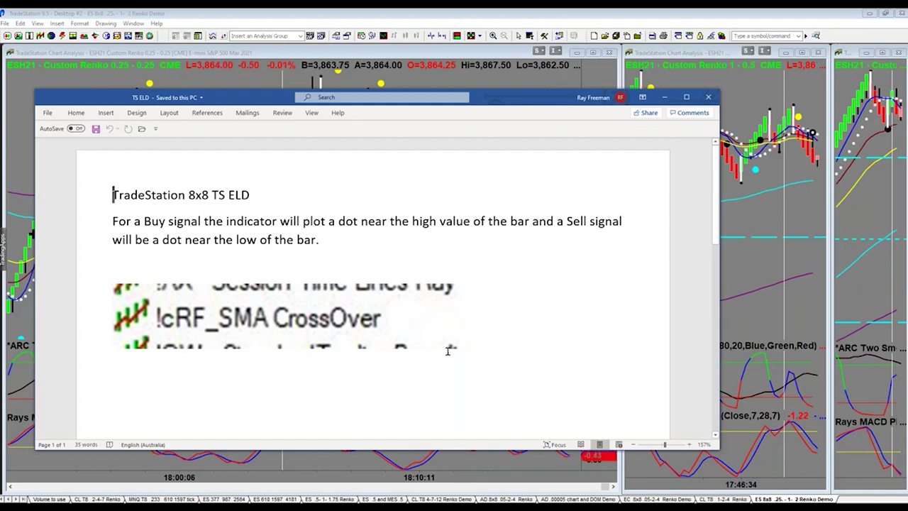
{"action": "left_click", "coordinate": [709, 98]}
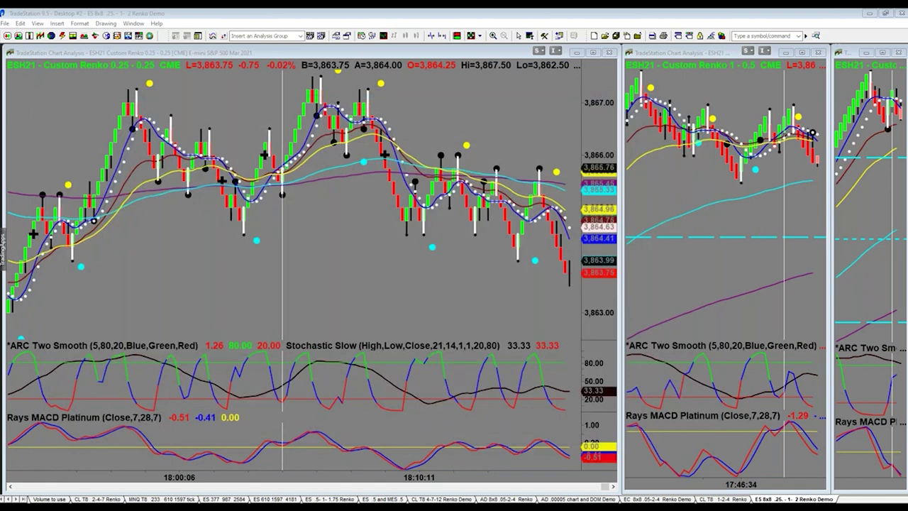
- Switch to Adobe Acrobat Reader, read the Ninja Trader 8x8 Crossover Indicator setup instructions with their example charts, and close the PDF
{"action": "key", "text": "alt+Tab"}
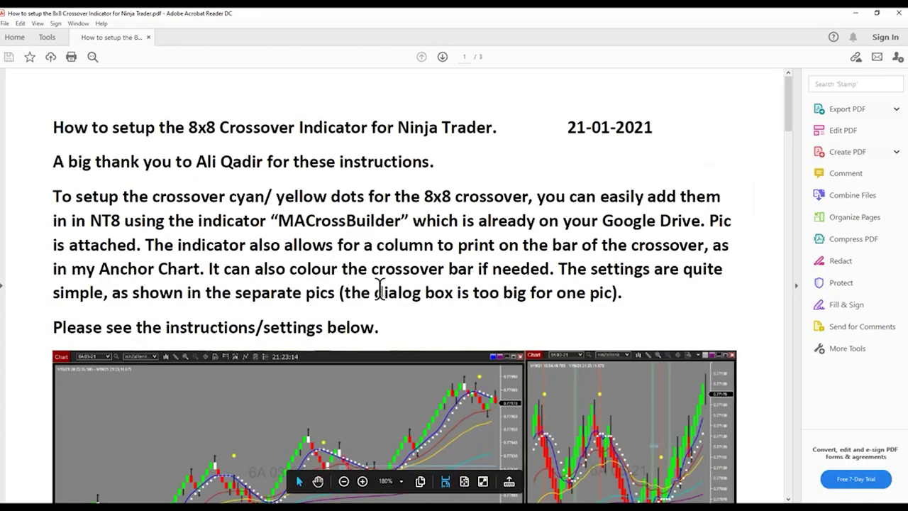
{"action": "scroll", "coordinate": [380, 289], "scroll_direction": "down", "scroll_amount": 1}
{"action": "scroll", "coordinate": [380, 293], "scroll_direction": "down", "scroll_amount": 2}
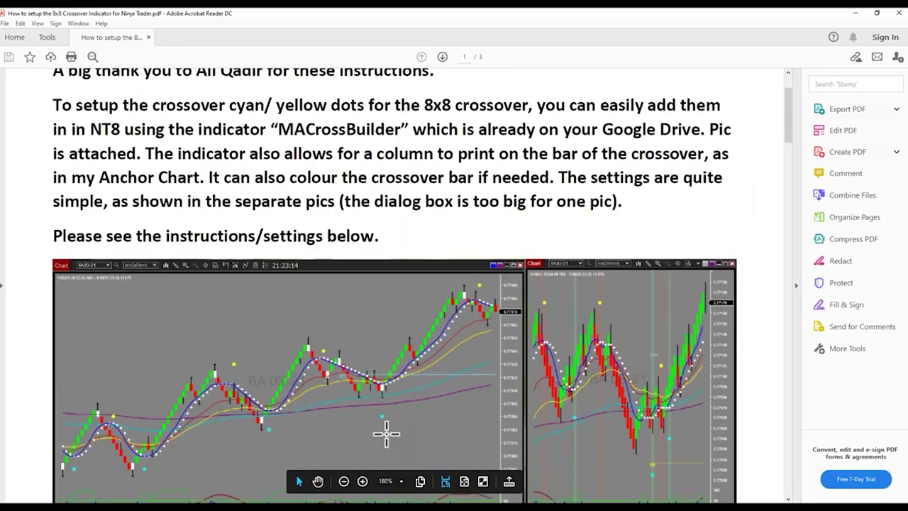
{"action": "scroll", "coordinate": [290, 239], "scroll_direction": "up", "scroll_amount": 3}
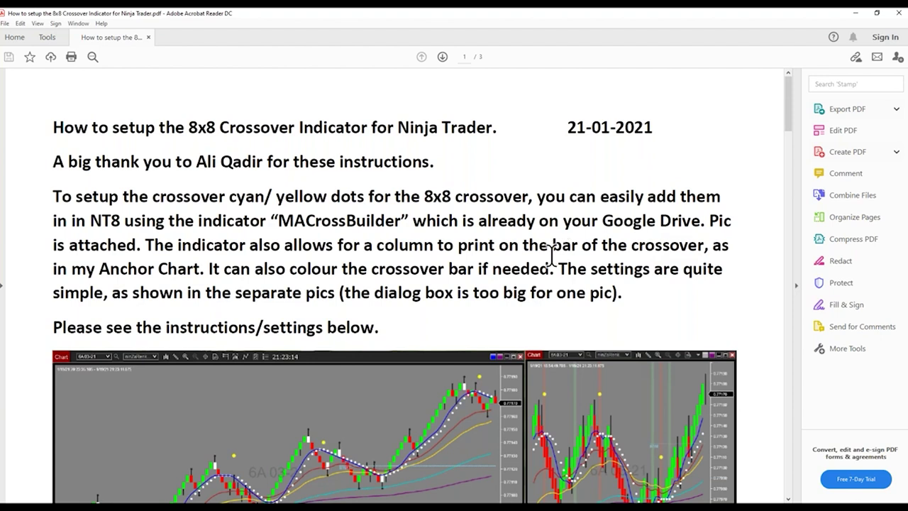
{"action": "scroll", "coordinate": [552, 253], "scroll_direction": "down", "scroll_amount": 1}
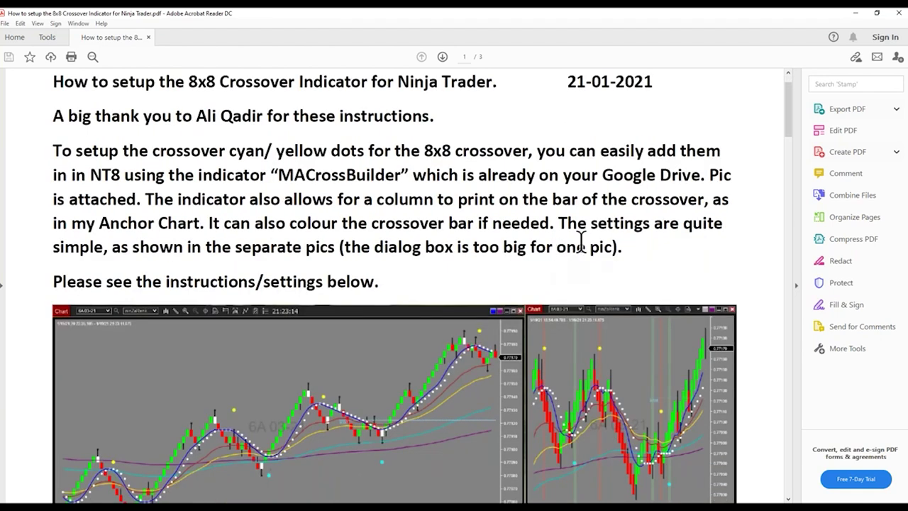
{"action": "scroll", "coordinate": [546, 259], "scroll_direction": "down", "scroll_amount": 7}
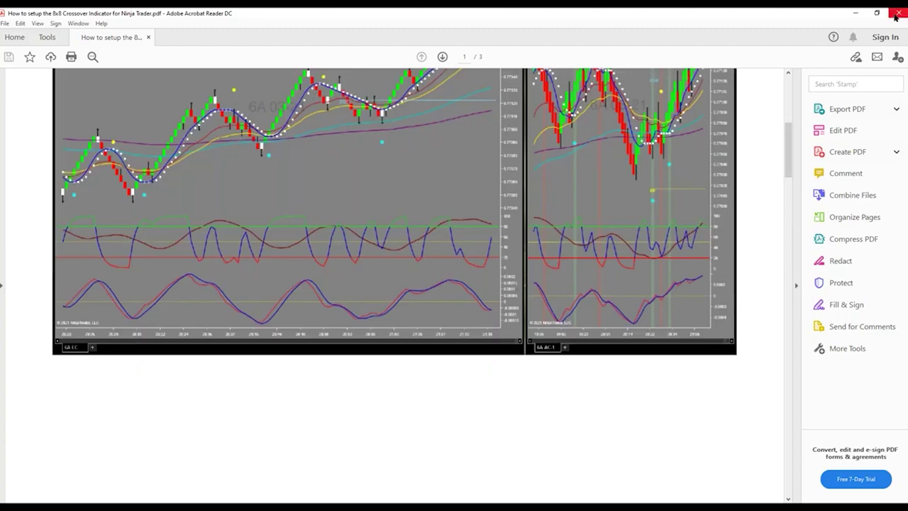
{"action": "left_click", "coordinate": [898, 17]}
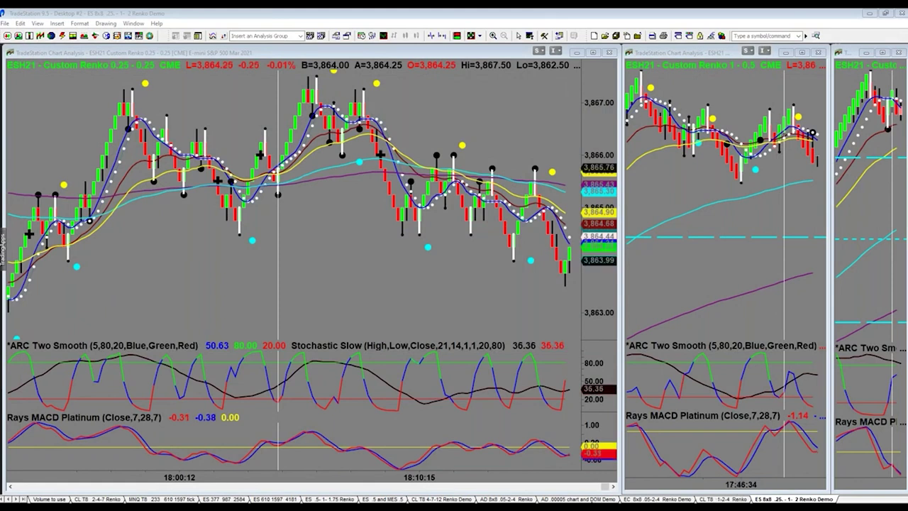
- Check the AD .00005 chart and DOM Demo workspace, and return to the ES 8x8 workspace to examine earlier bars on the ESH21 0.25 chart
{"action": "left_click", "coordinate": [579, 498]}
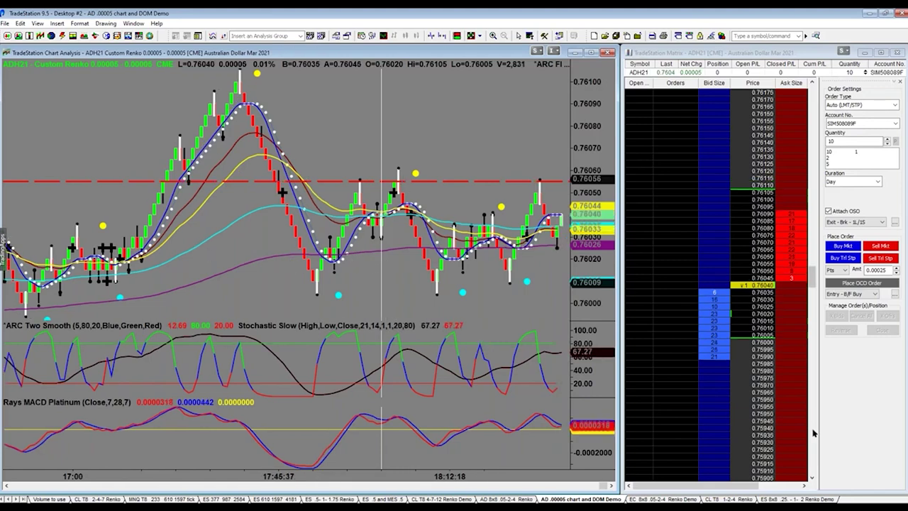
{"action": "left_click", "coordinate": [775, 499]}
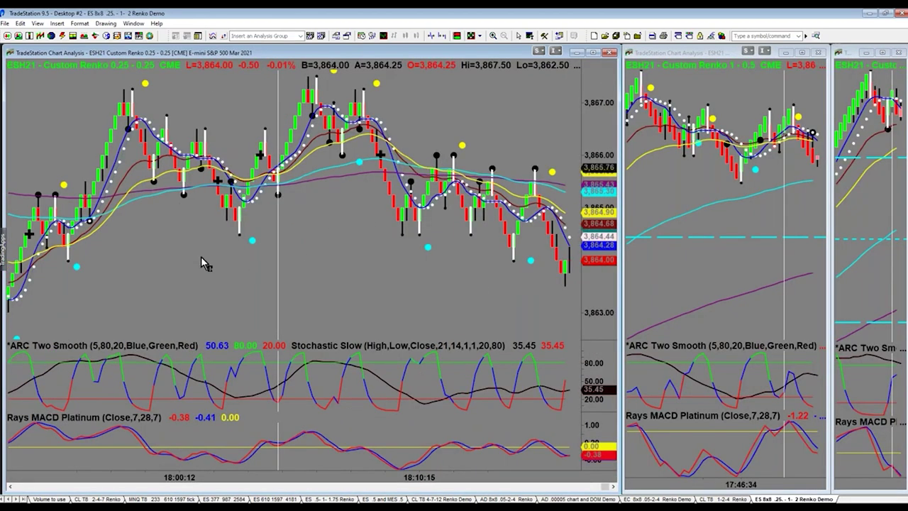
{"action": "mouse_move", "coordinate": [292, 261]}
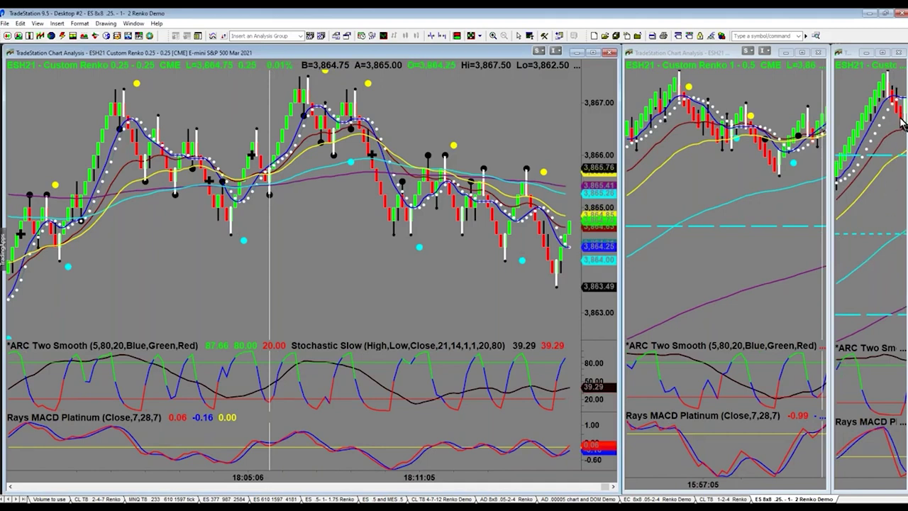
{"action": "scroll", "coordinate": [300, 293], "scroll_direction": "up", "scroll_amount": 2}
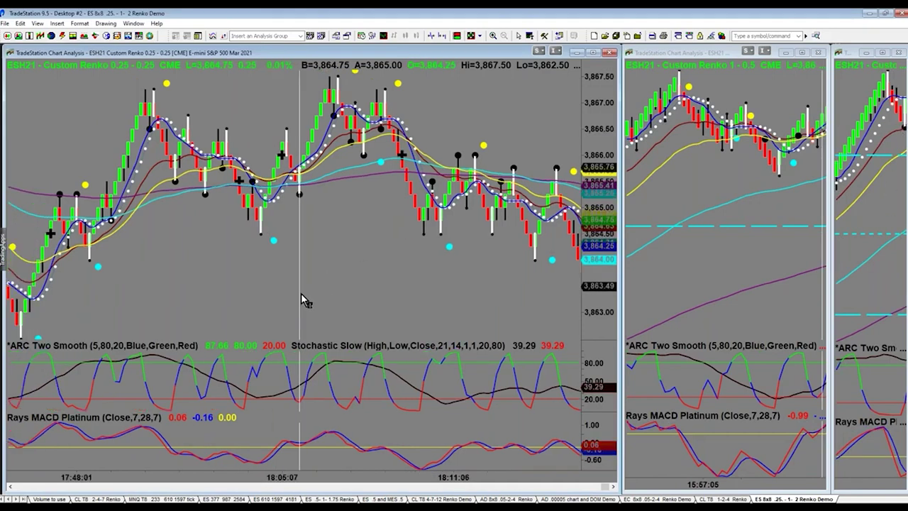
{"action": "scroll", "coordinate": [301, 292], "scroll_direction": "up", "scroll_amount": 8}
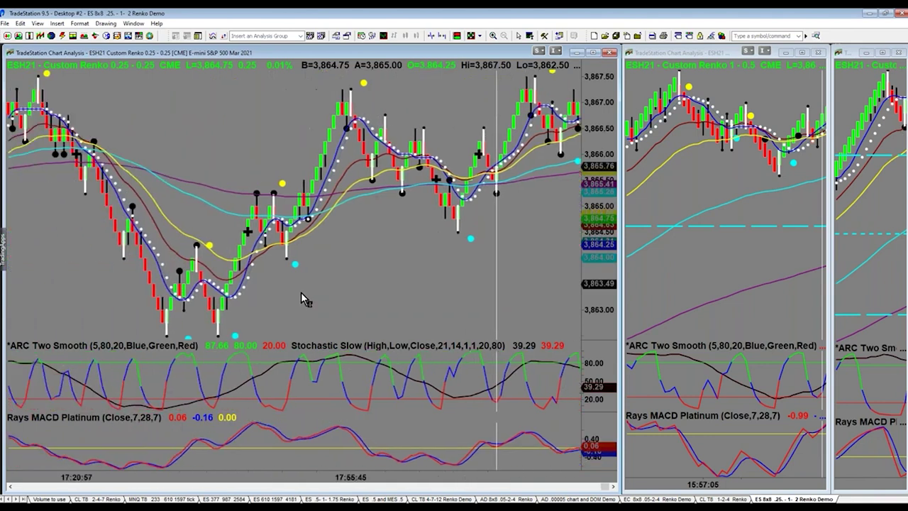
{"action": "scroll", "coordinate": [301, 292], "scroll_direction": "up", "scroll_amount": 4}
{"action": "scroll", "coordinate": [300, 298], "scroll_direction": "up", "scroll_amount": 1}
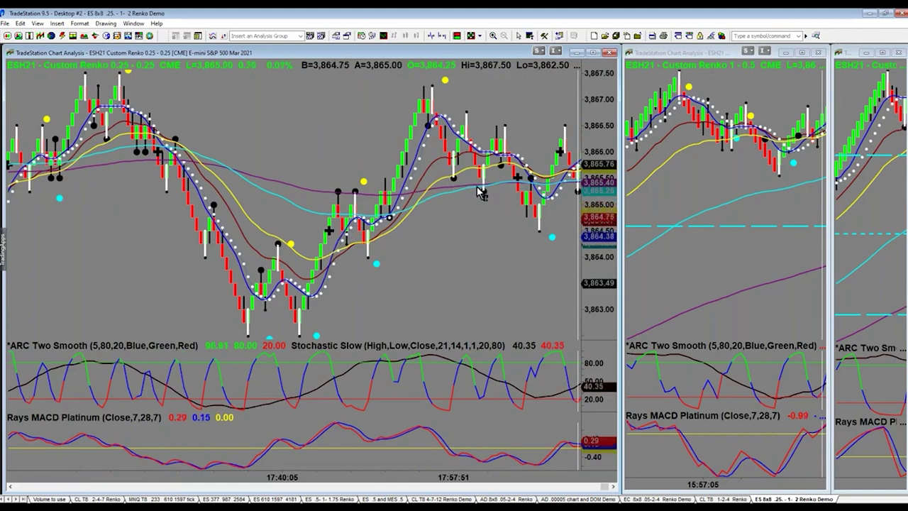
- Turn off the T 20 and Rays Rule of One unfiltered analysis techniques on the ESH21 0.25 - 0.25 Renko chart
{"action": "right_click", "coordinate": [326, 114]}
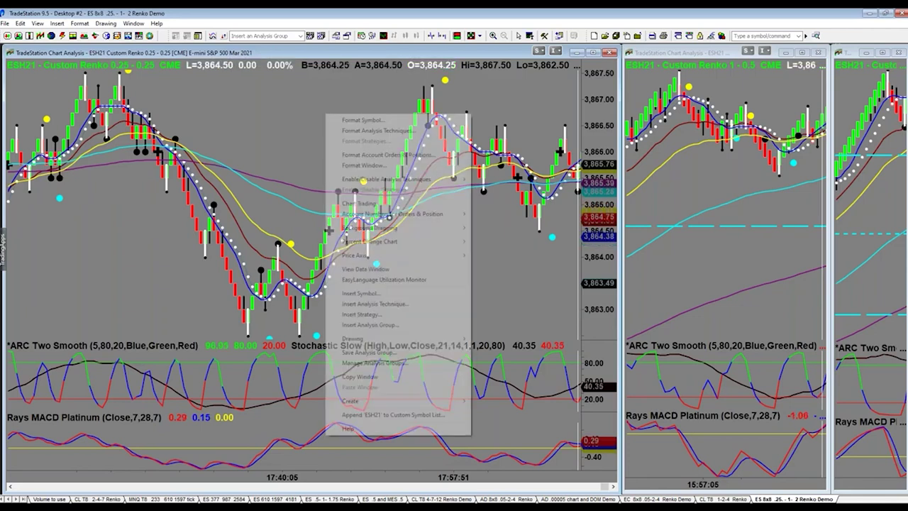
{"action": "left_click", "coordinate": [359, 131]}
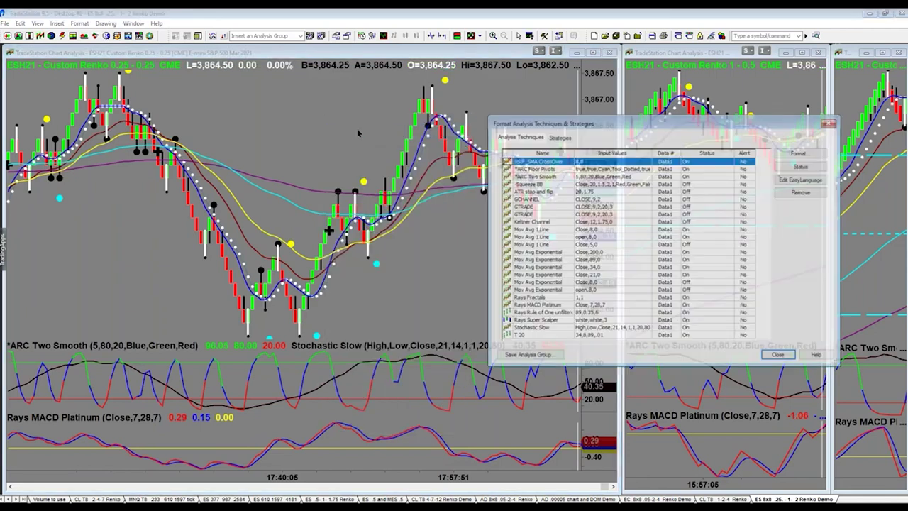
{"action": "left_click", "coordinate": [526, 336]}
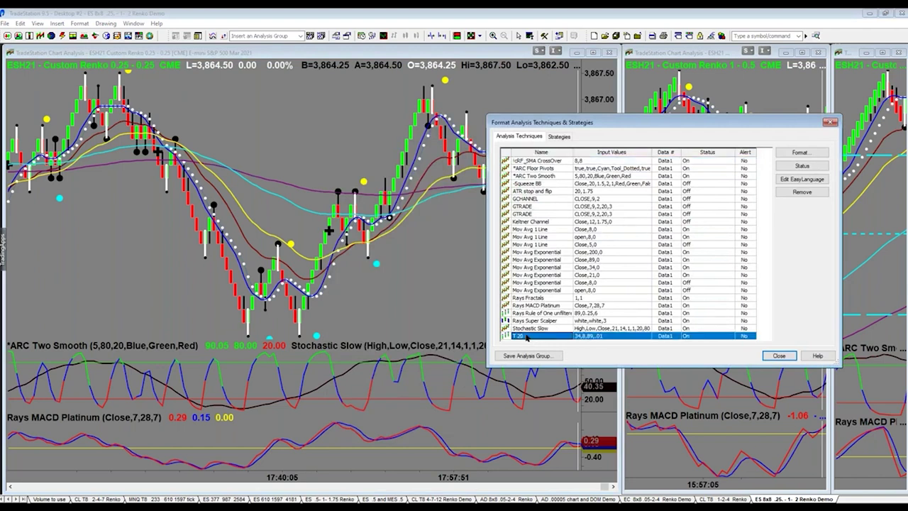
{"action": "left_click", "coordinate": [800, 166]}
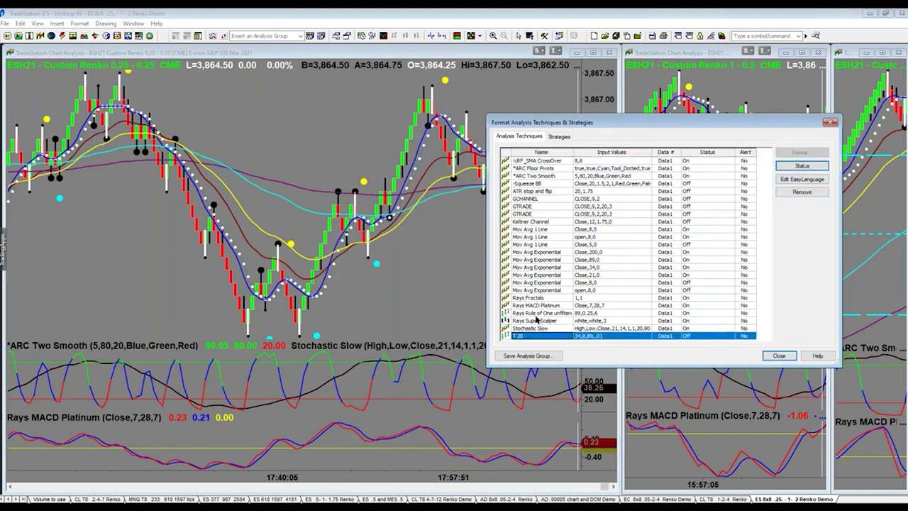
{"action": "left_click", "coordinate": [532, 314]}
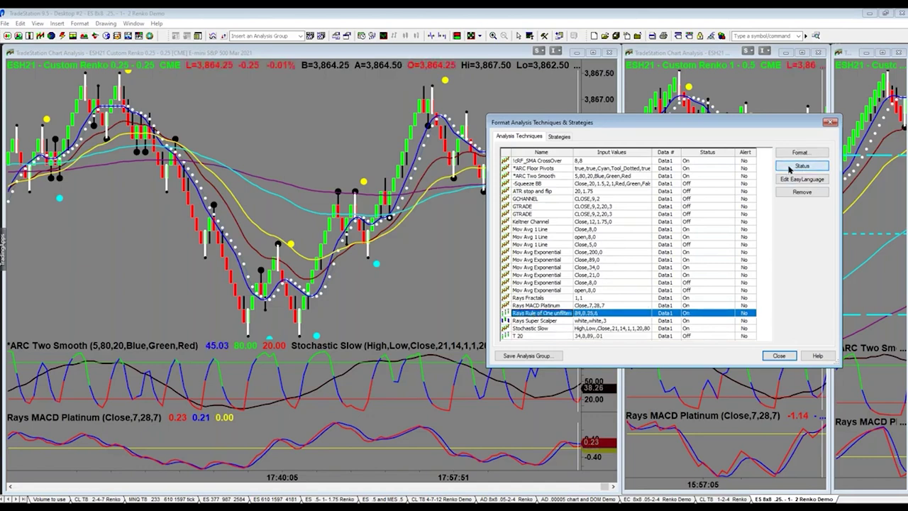
{"action": "left_click", "coordinate": [789, 168]}
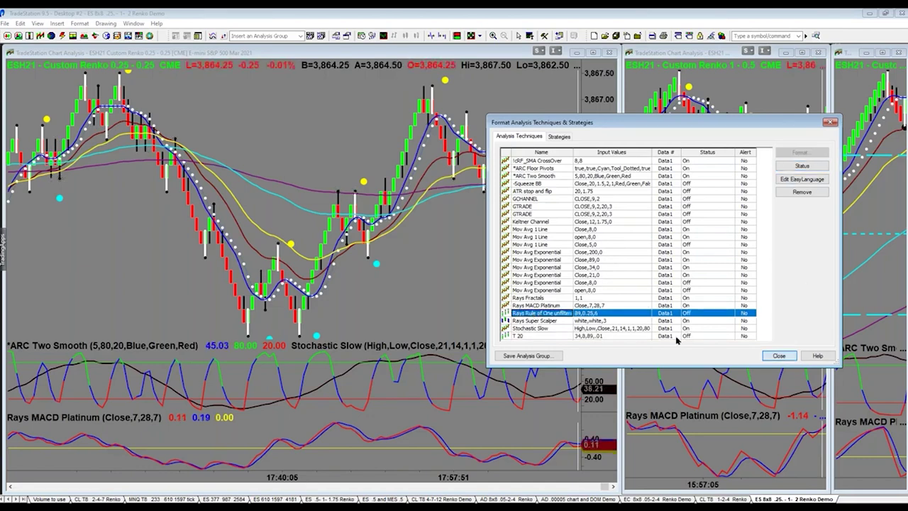
{"action": "left_click", "coordinate": [778, 355]}
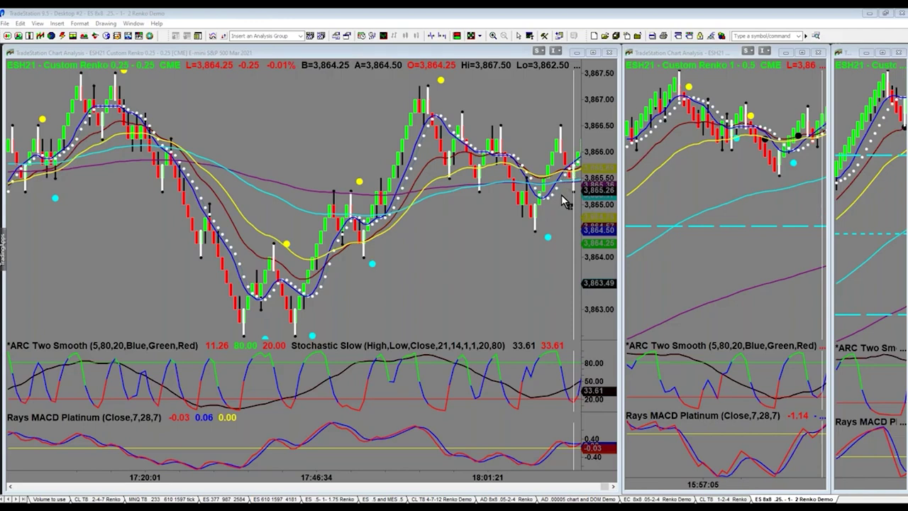
- Step through the bars after the 8x8 crossover on the ESH21 0.25 - 0.25 Renko chart and compare them with the moving averages
{"action": "scroll", "coordinate": [553, 245], "scroll_direction": "down", "scroll_amount": 2}
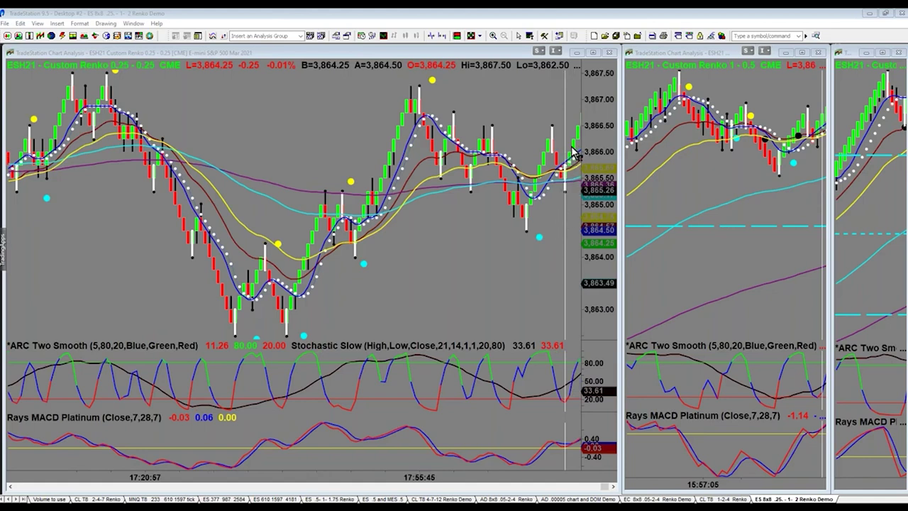
{"action": "scroll", "coordinate": [578, 122], "scroll_direction": "down", "scroll_amount": 2}
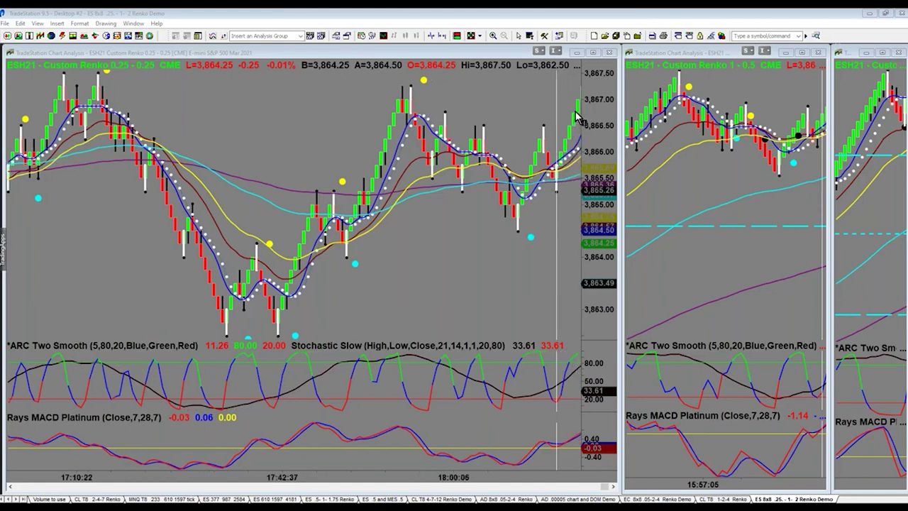
{"action": "scroll", "coordinate": [578, 100], "scroll_direction": "down", "scroll_amount": 1}
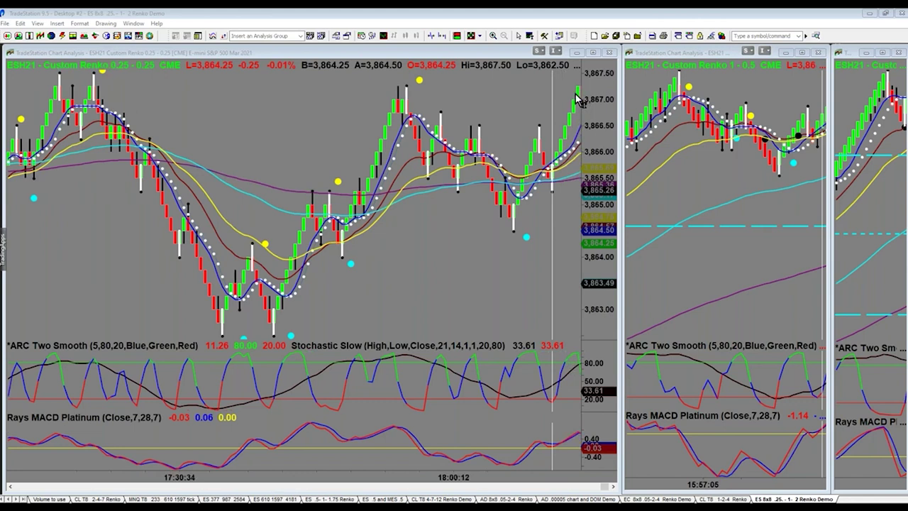
{"action": "scroll", "coordinate": [579, 100], "scroll_direction": "down", "scroll_amount": 1}
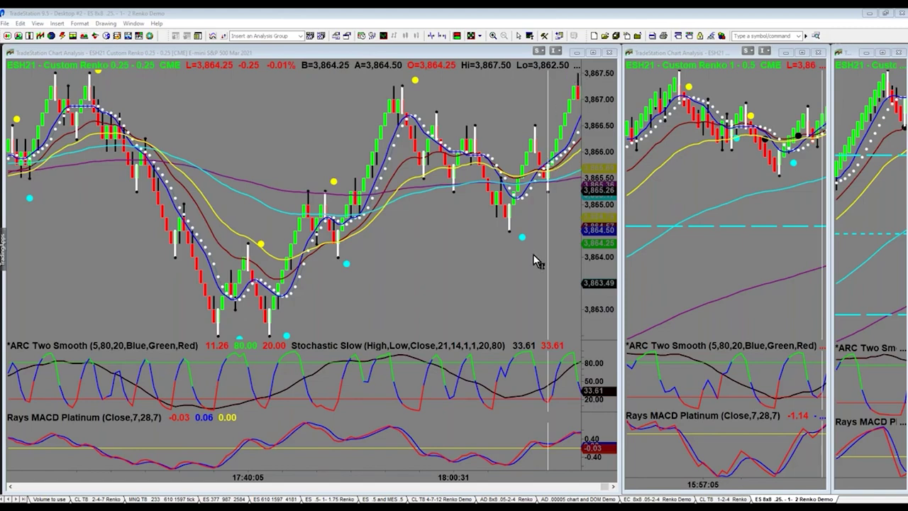
{"action": "scroll", "coordinate": [533, 254], "scroll_direction": "down", "scroll_amount": 3}
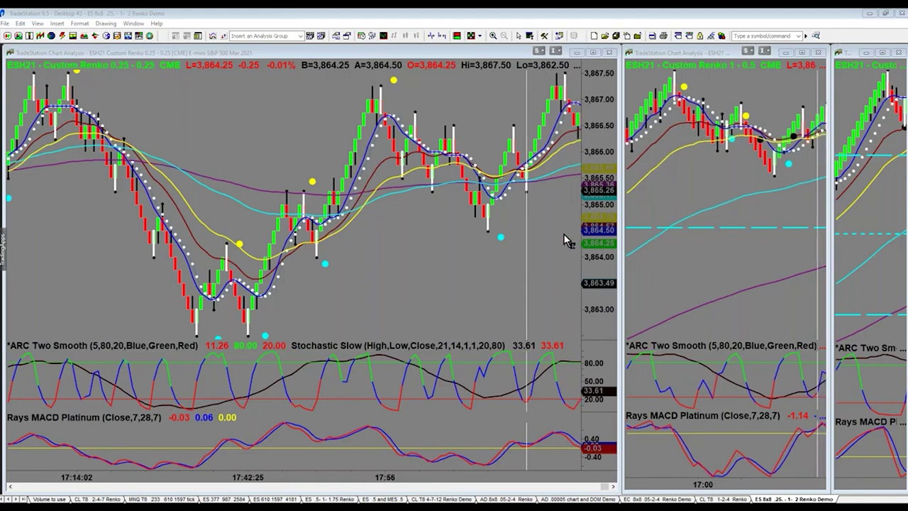
{"action": "scroll", "coordinate": [563, 234], "scroll_direction": "down", "scroll_amount": 1}
{"action": "scroll", "coordinate": [563, 233], "scroll_direction": "down", "scroll_amount": 2}
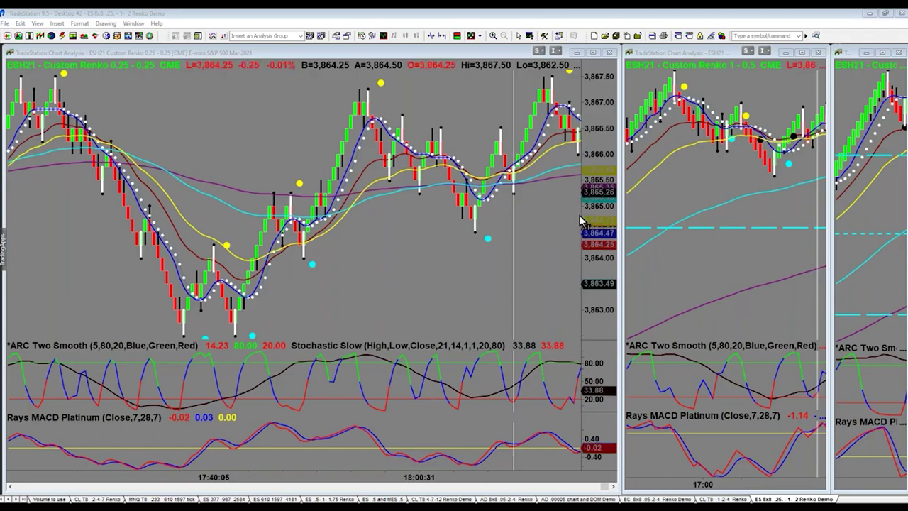
{"action": "scroll", "coordinate": [580, 221], "scroll_direction": "down", "scroll_amount": 2}
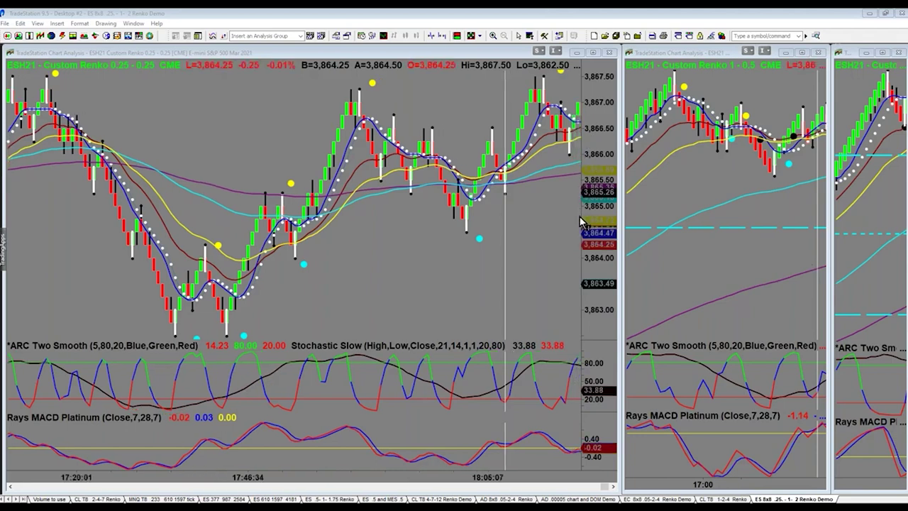
{"action": "scroll", "coordinate": [579, 216], "scroll_direction": "down", "scroll_amount": 5}
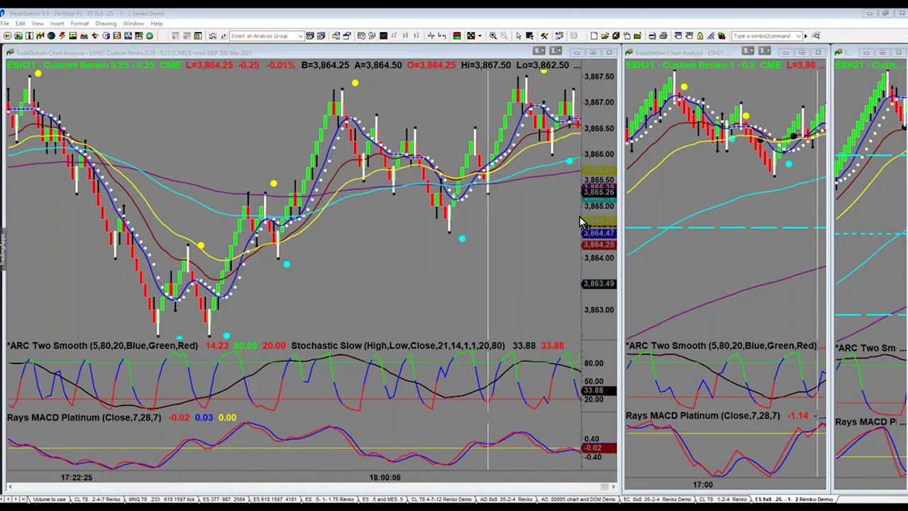
{"action": "scroll", "coordinate": [541, 237], "scroll_direction": "up", "scroll_amount": 6}
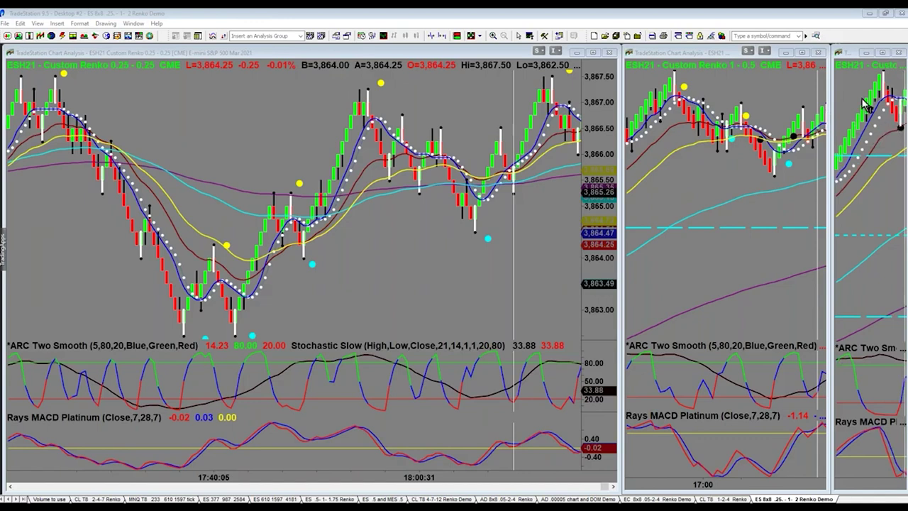
- Enlarge and restore the ESH21 1 - 0.5 Renko chart, and compare its recent bars with those on the 0.25 chart
{"action": "left_click", "coordinate": [802, 52]}
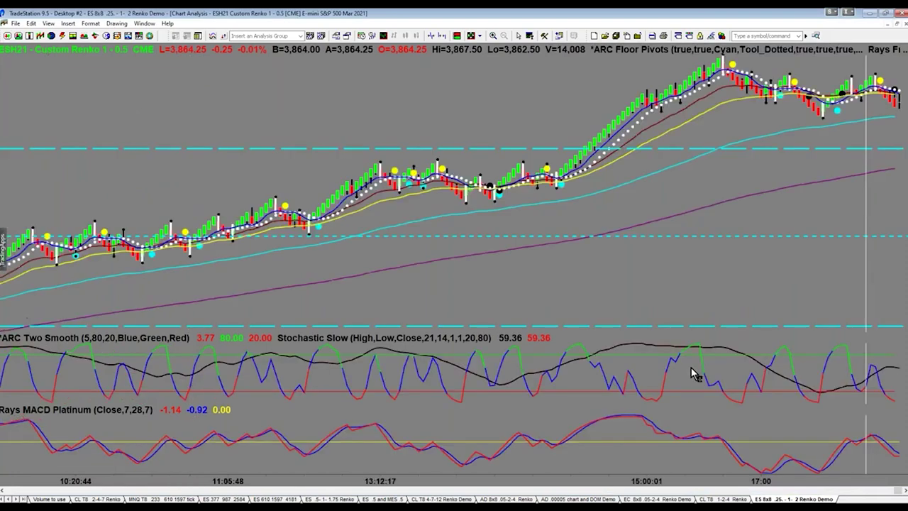
{"action": "left_click", "coordinate": [897, 25]}
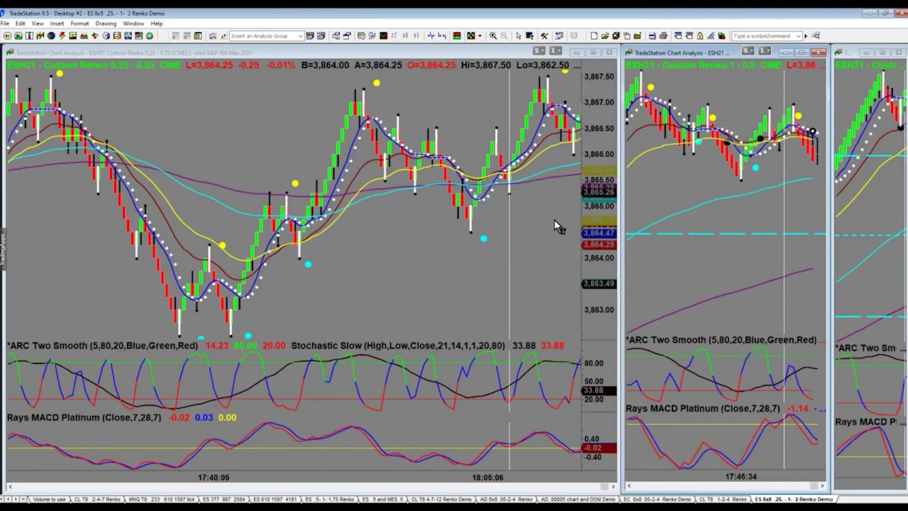
{"action": "scroll", "coordinate": [554, 219], "scroll_direction": "down", "scroll_amount": 5}
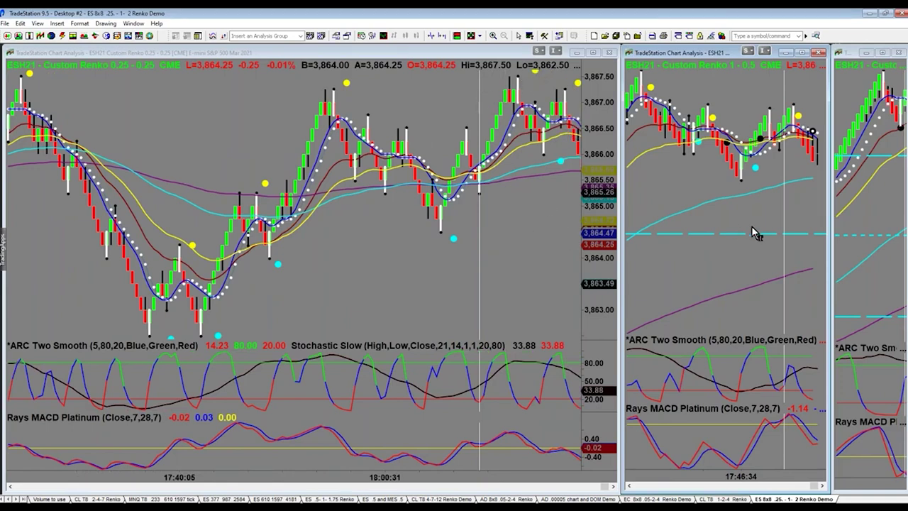
{"action": "scroll", "coordinate": [750, 226], "scroll_direction": "up", "scroll_amount": 4}
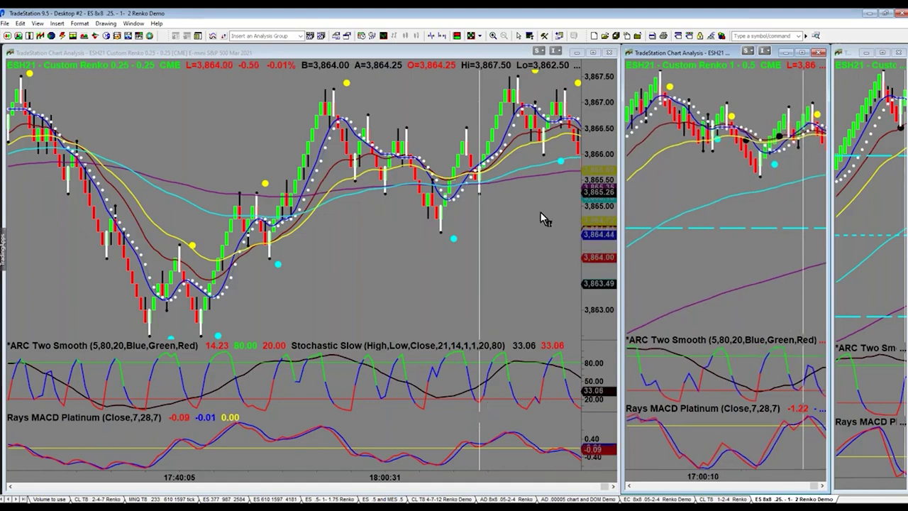
{"action": "scroll", "coordinate": [540, 212], "scroll_direction": "down", "scroll_amount": 4}
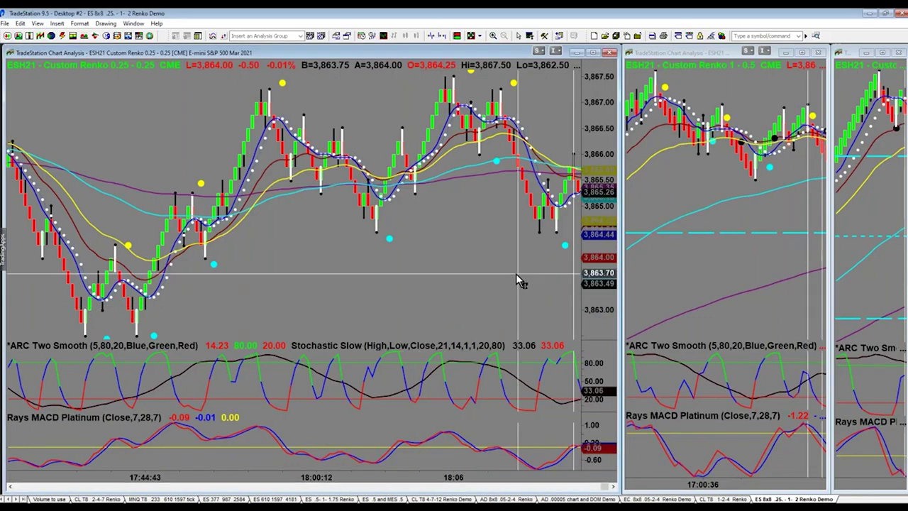
- Examine the following bars up to about 18:11 on the ESH21 0.25 chart and the matching bars on the 1 - 0.5 chart
{"action": "mouse_move", "coordinate": [576, 280]}
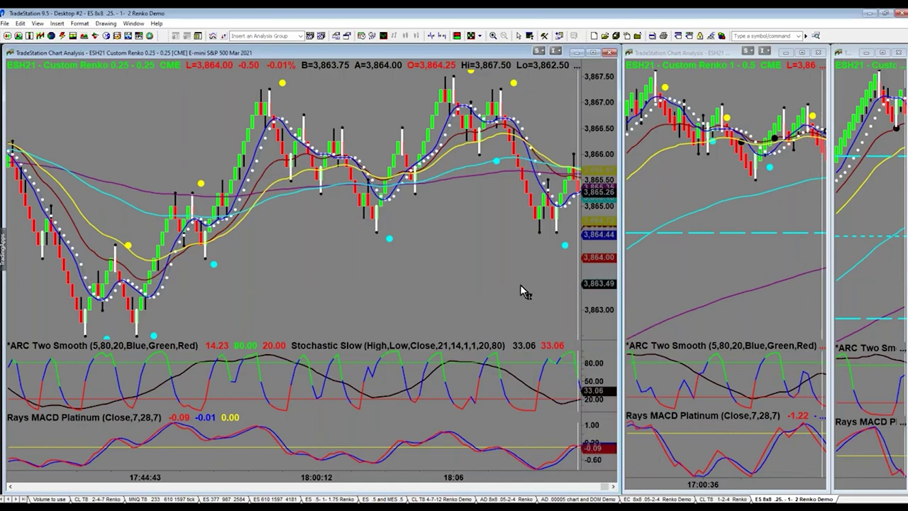
{"action": "mouse_move", "coordinate": [578, 307]}
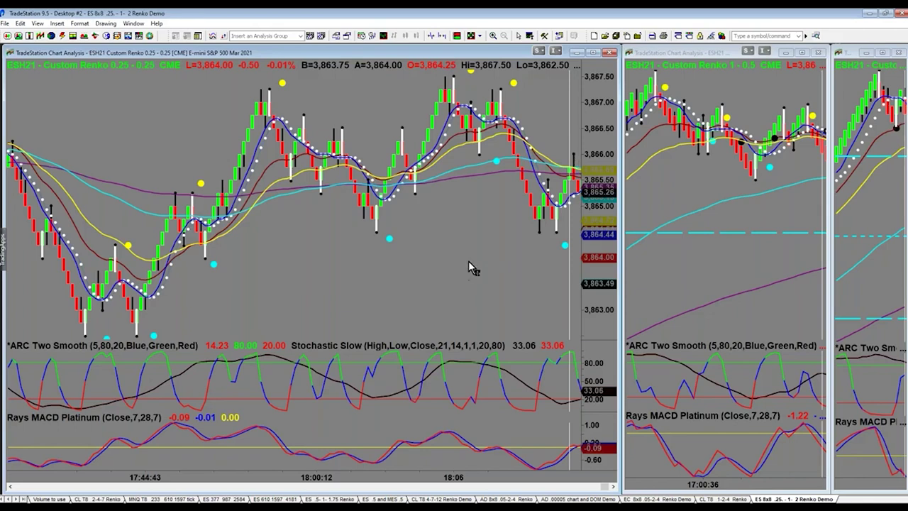
{"action": "scroll", "coordinate": [468, 260], "scroll_direction": "down", "scroll_amount": 3}
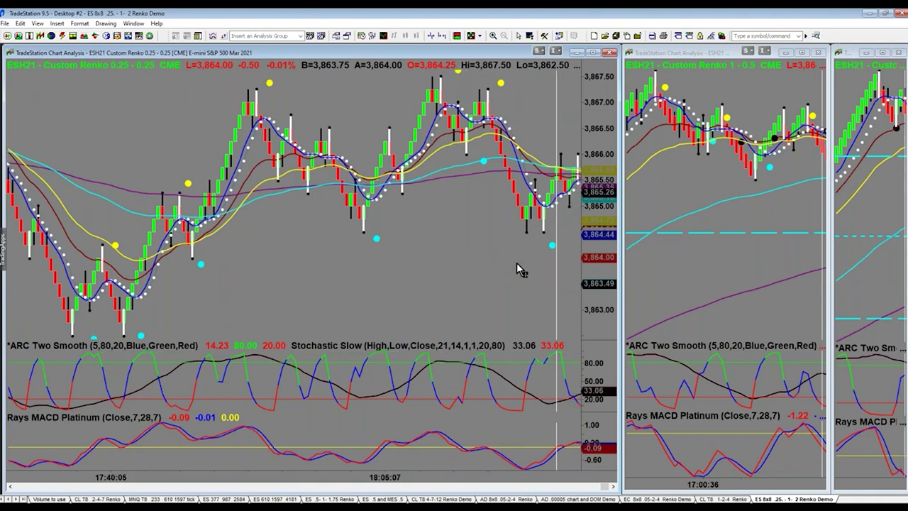
{"action": "scroll", "coordinate": [574, 221], "scroll_direction": "down", "scroll_amount": 2}
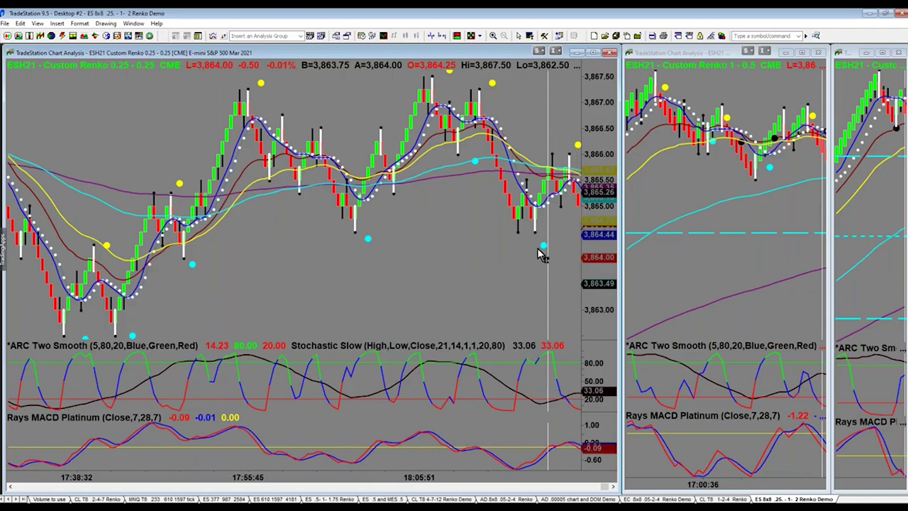
{"action": "scroll", "coordinate": [490, 252], "scroll_direction": "down", "scroll_amount": 4}
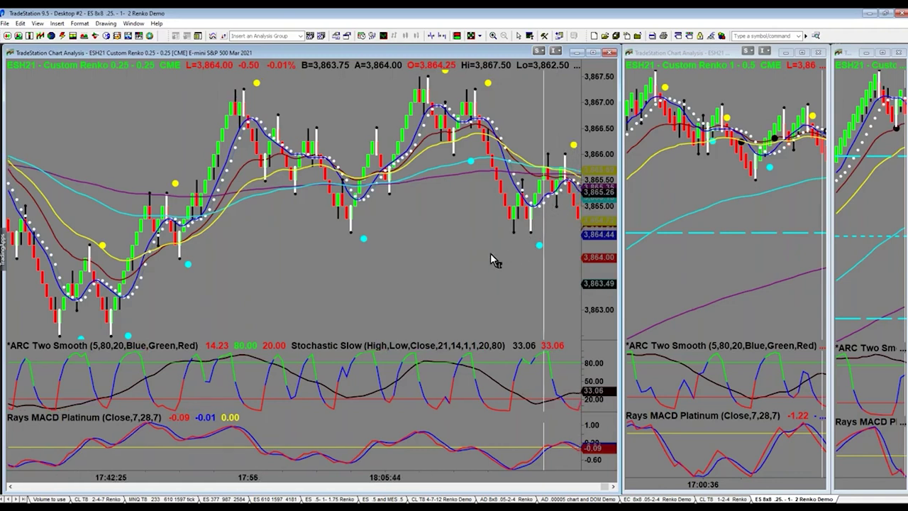
{"action": "scroll", "coordinate": [494, 254], "scroll_direction": "down", "scroll_amount": 6}
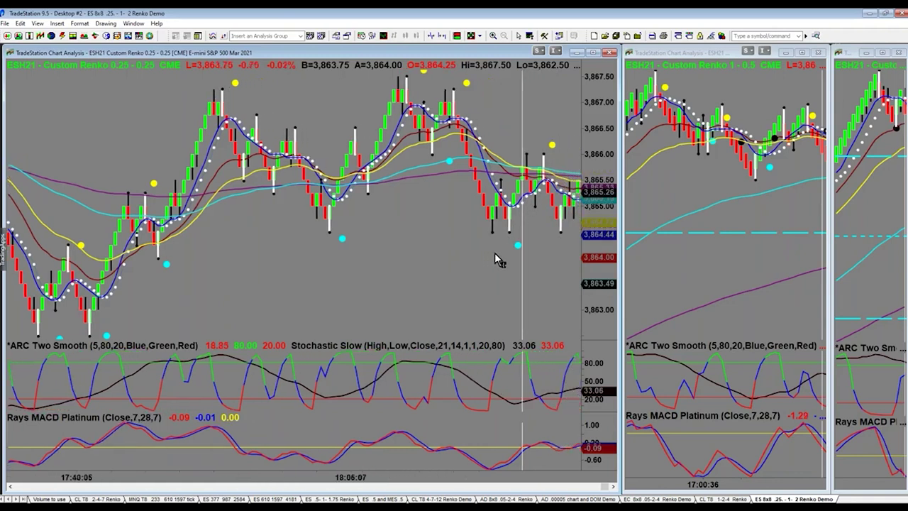
{"action": "scroll", "coordinate": [499, 253], "scroll_direction": "down", "scroll_amount": 2}
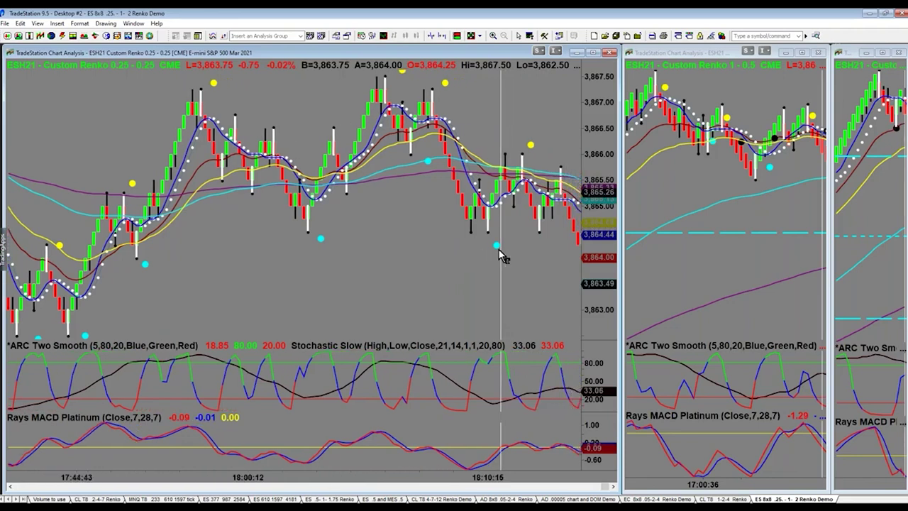
{"action": "scroll", "coordinate": [570, 264], "scroll_direction": "down", "scroll_amount": 1}
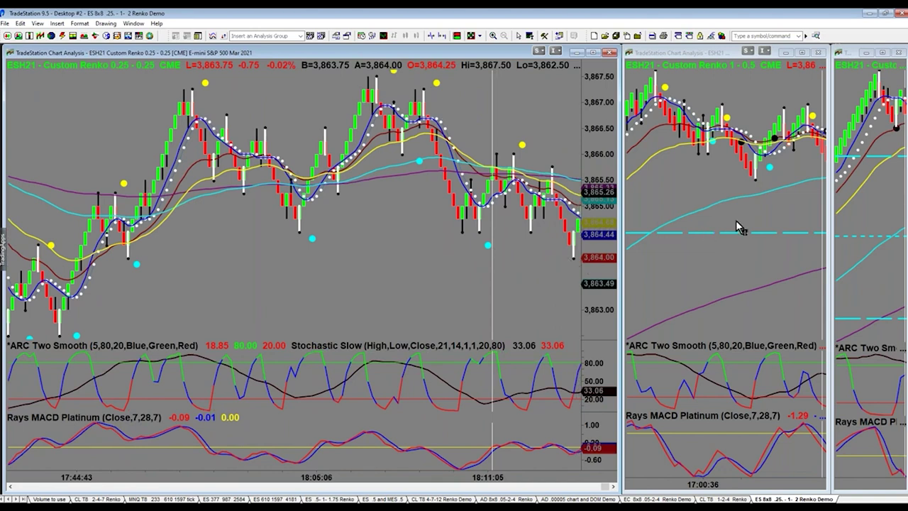
{"action": "scroll", "coordinate": [742, 228], "scroll_direction": "down", "scroll_amount": 4}
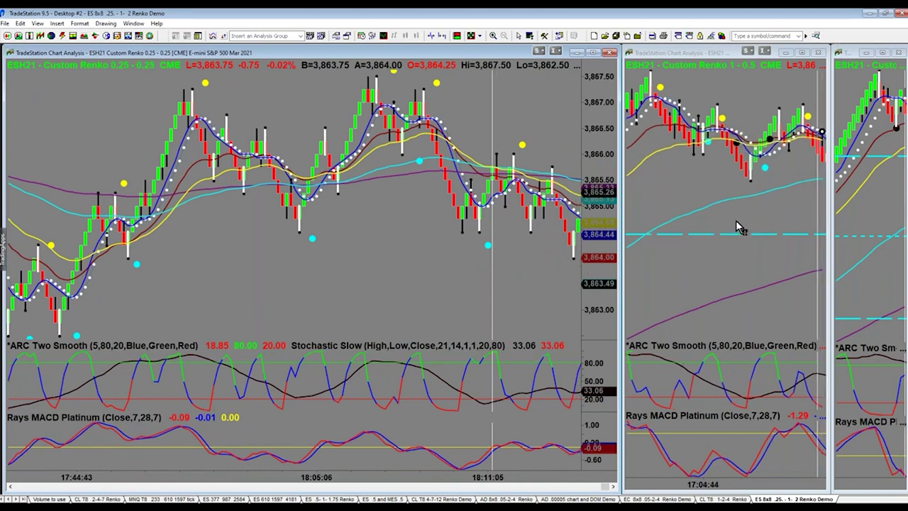
- Draw a vertical line on the ESH21 0.25 chart through the drop following the second 3,867 peak, shortly before 18:11:05
{"action": "left_click", "coordinate": [804, 164]}
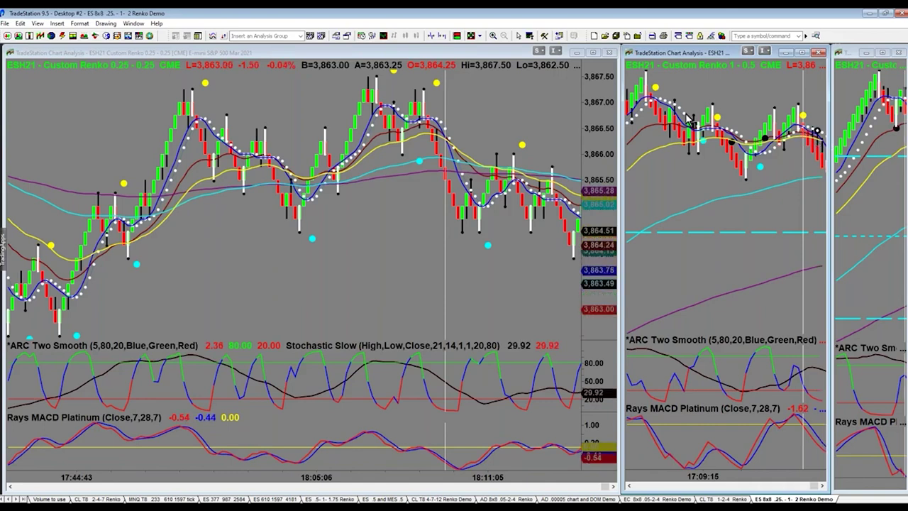
{"action": "left_click", "coordinate": [104, 24]}
{"action": "left_click", "coordinate": [134, 127]}
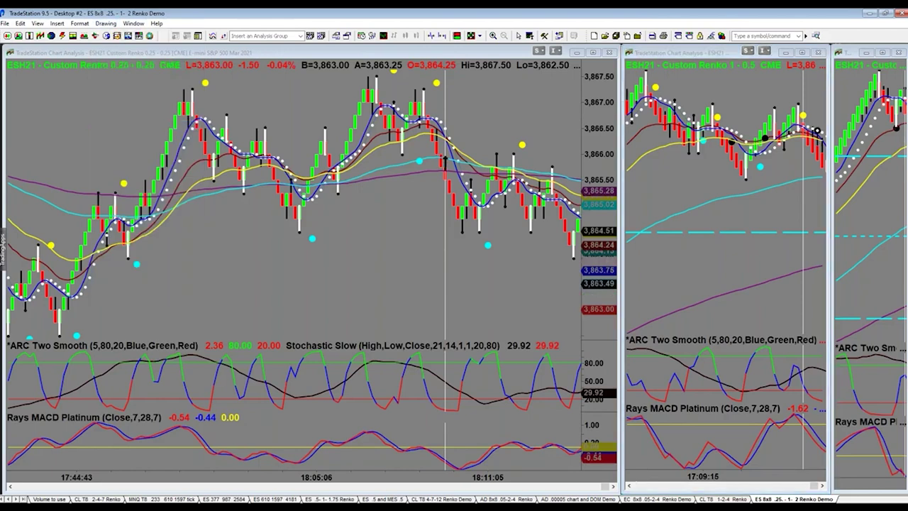
{"action": "left_click", "coordinate": [445, 425]}
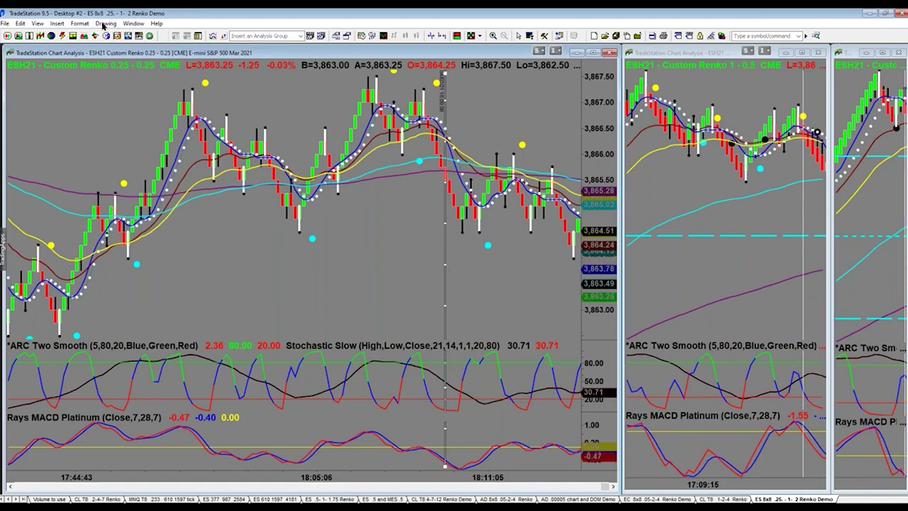
- Add the text label "8x8 S" beside the upper end of the vertical line on the ESH21 0.25 chart
{"action": "left_click_drag", "start_coordinate": [431, 100], "coordinate": [434, 104]}
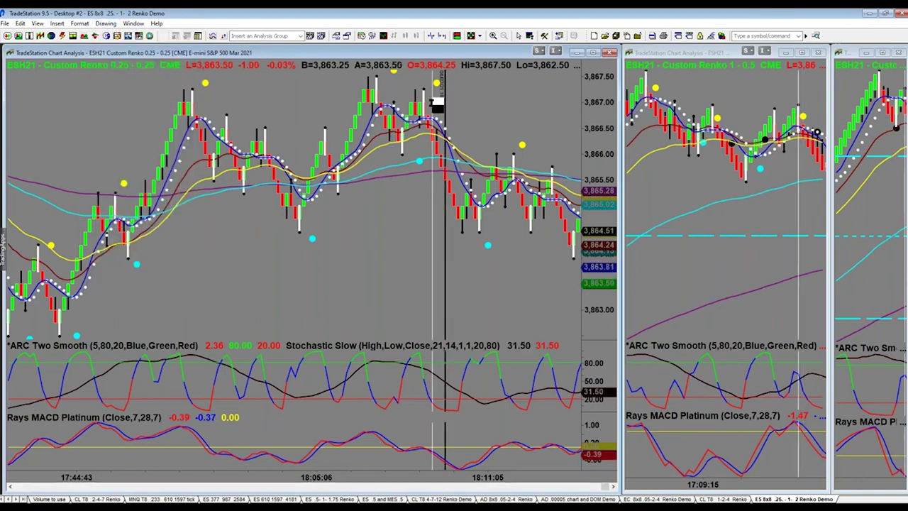
{"action": "type", "text": "8x8 S"}
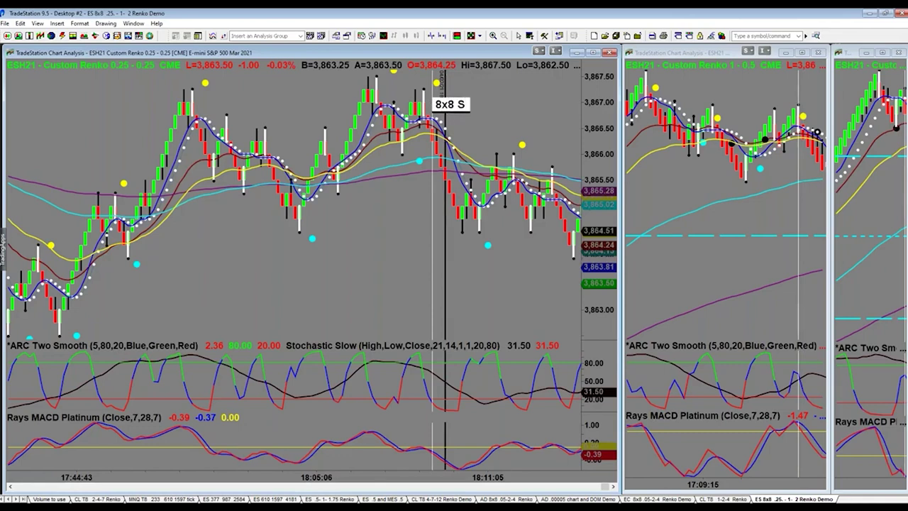
{"action": "left_click", "coordinate": [473, 134]}
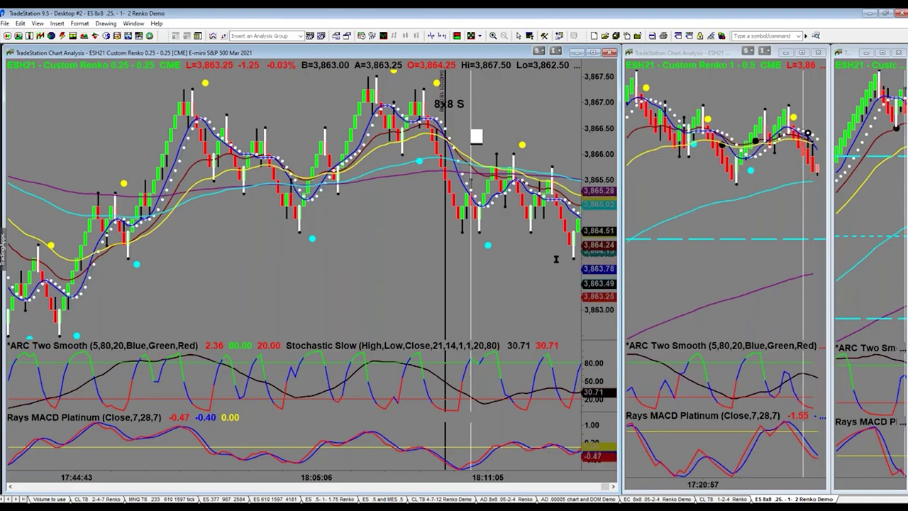
- Inspect the latest bars and their data on the ESH21 0.25 chart, and enlarge and restore the 2 - 1 chart to review its floor pivots
{"action": "scroll", "coordinate": [556, 260], "scroll_direction": "down", "scroll_amount": 4}
{"action": "scroll", "coordinate": [551, 263], "scroll_direction": "down", "scroll_amount": 4}
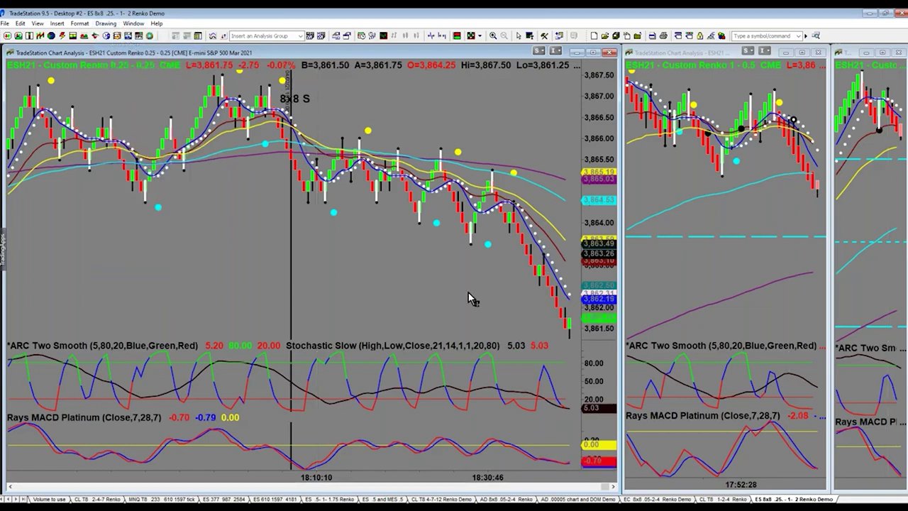
{"action": "right_click", "coordinate": [549, 310]}
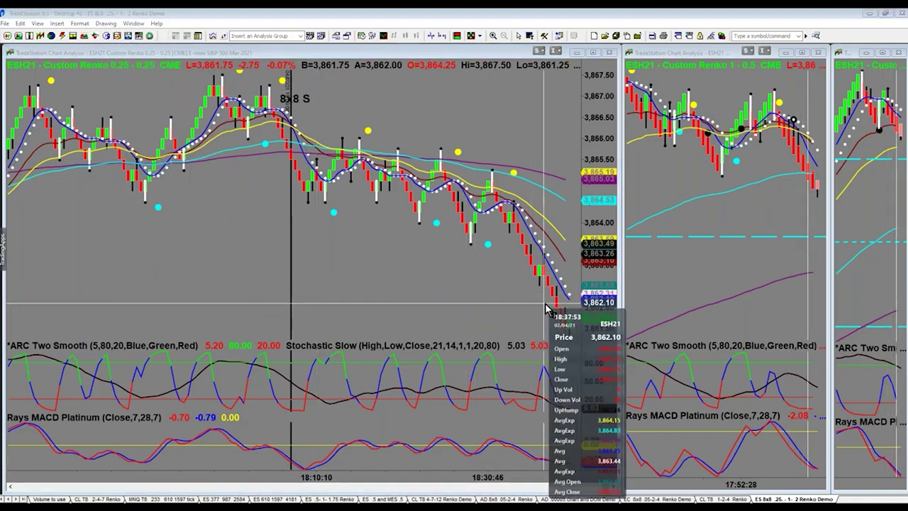
{"action": "left_click", "coordinate": [475, 313]}
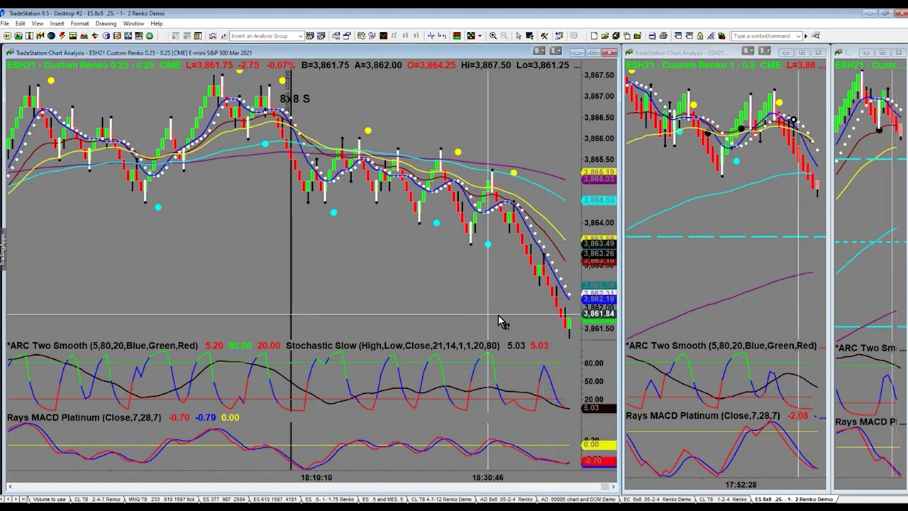
{"action": "mouse_move", "coordinate": [547, 321]}
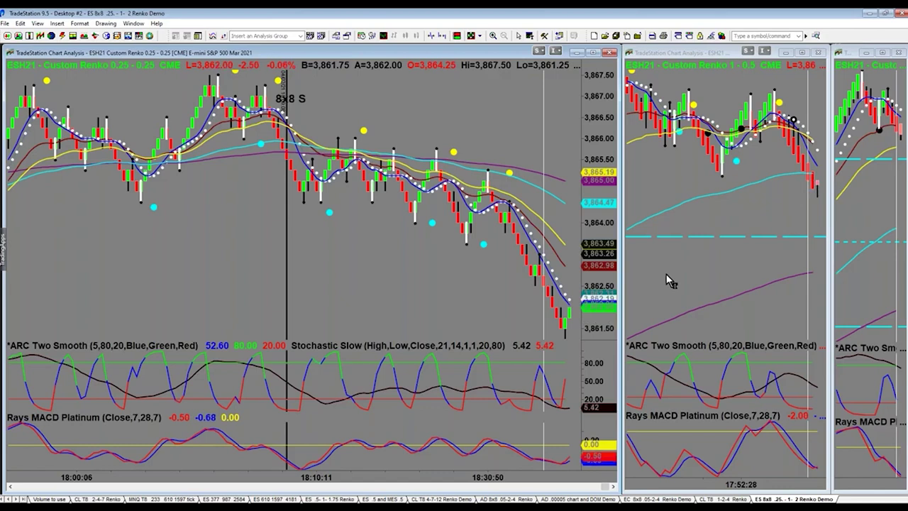
{"action": "left_click", "coordinate": [881, 52]}
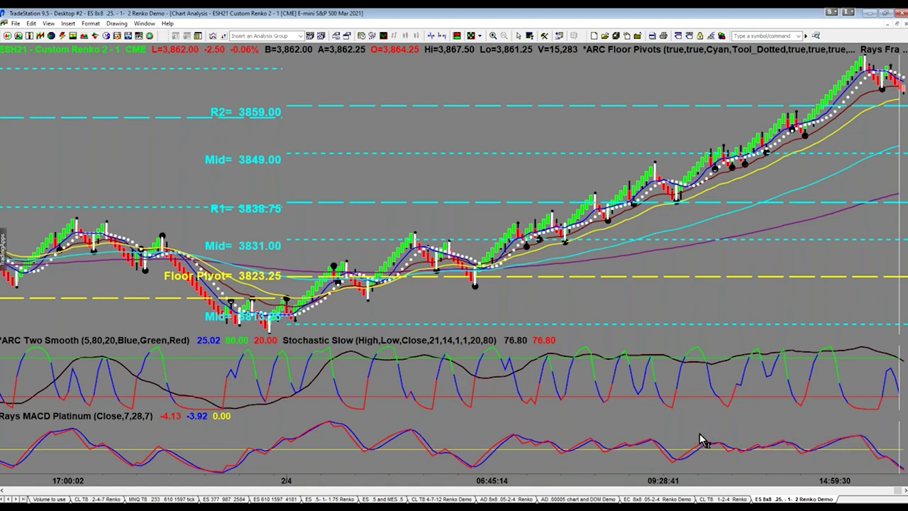
{"action": "left_click", "coordinate": [896, 25]}
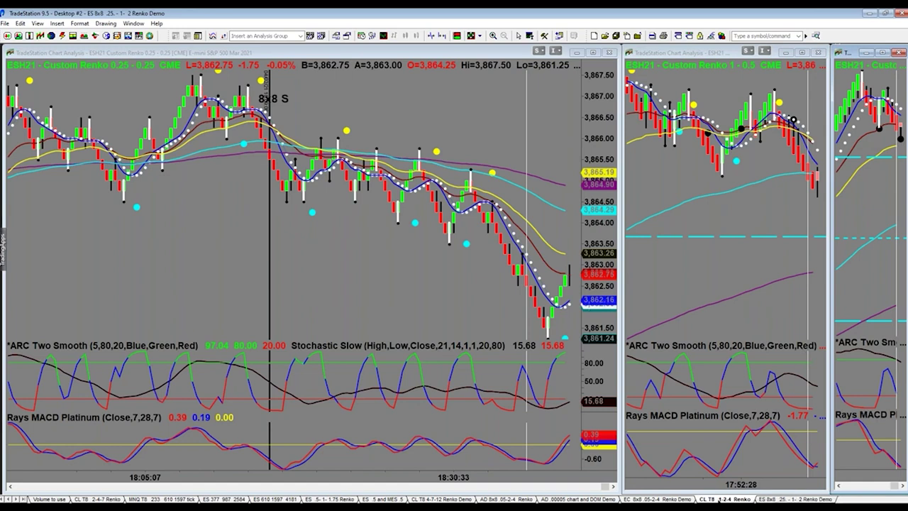
- Open the CL T8 1-2-4 Renko workspace and draw vertical lines on the CLH21 0.01 chart at 18:00 and through the pullback low at 18:02:48
{"action": "left_click", "coordinate": [723, 498]}
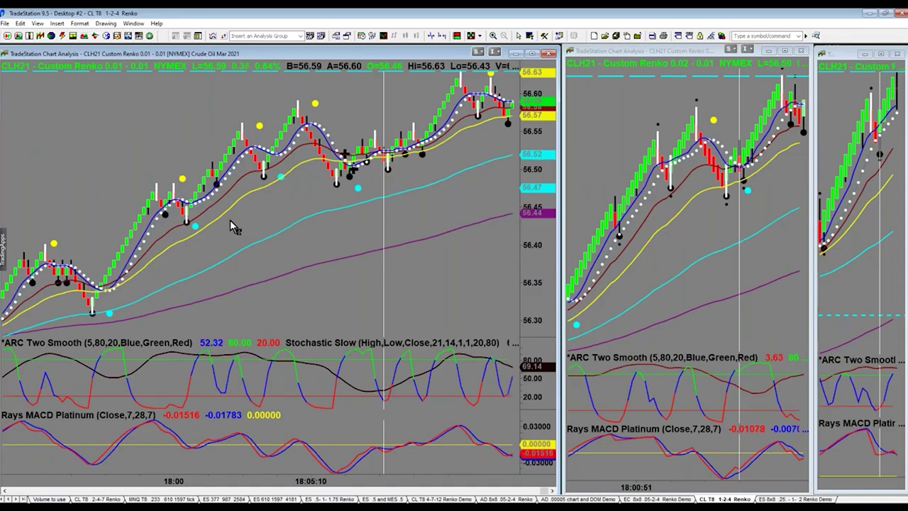
{"action": "left_click", "coordinate": [93, 182]}
{"action": "left_click_drag", "start_coordinate": [93, 181], "coordinate": [174, 205]}
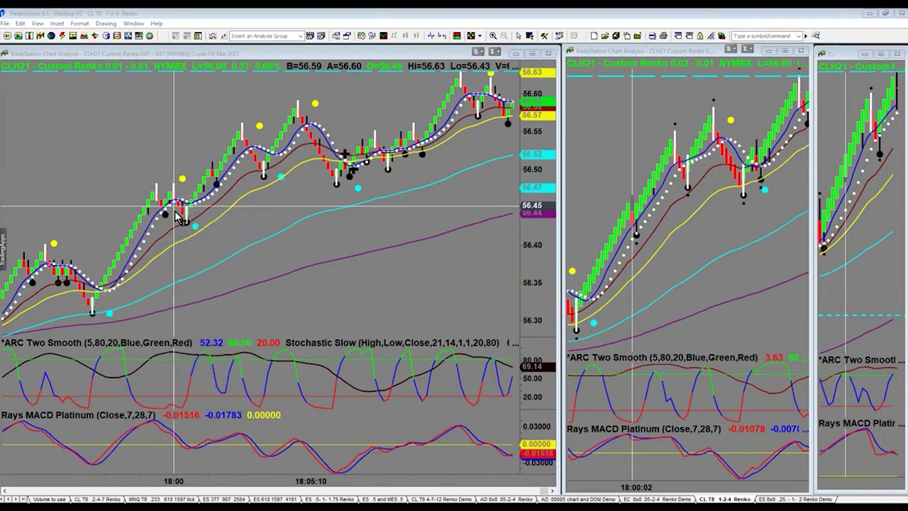
{"action": "left_click", "coordinate": [105, 23]}
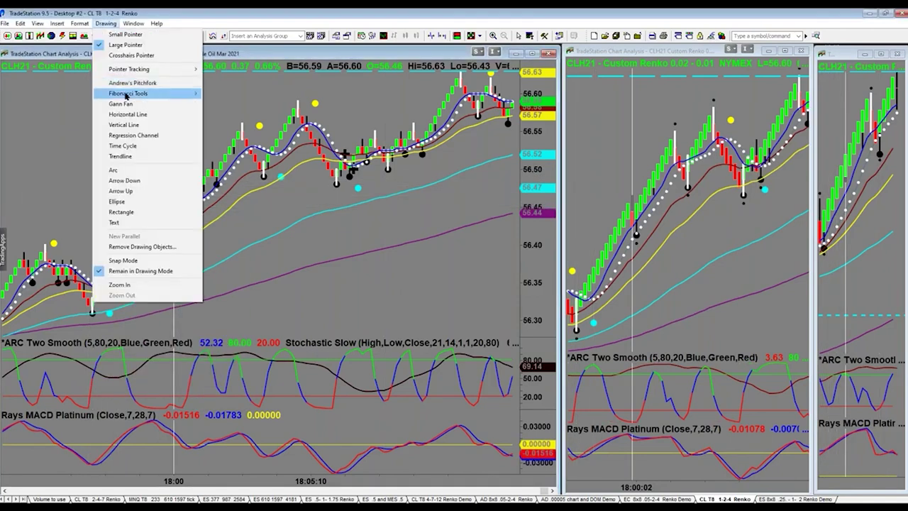
{"action": "left_click", "coordinate": [131, 124]}
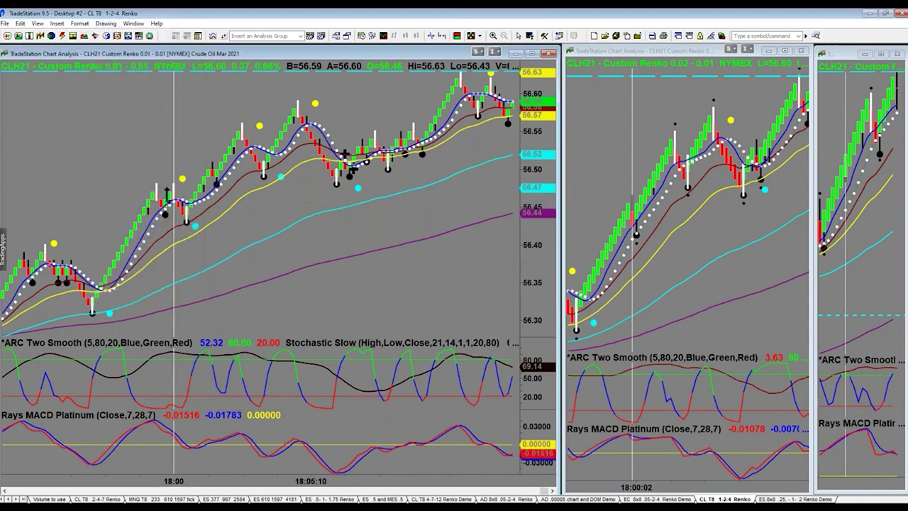
{"action": "left_click", "coordinate": [173, 203]}
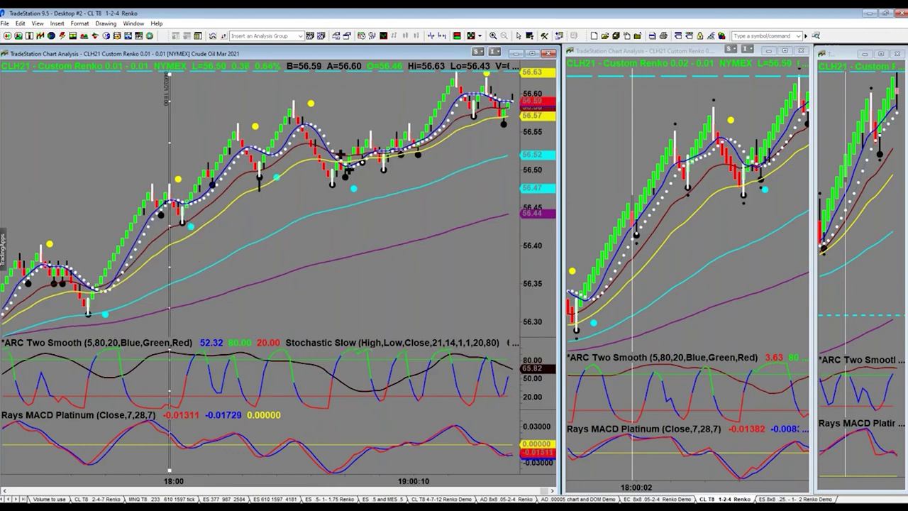
{"action": "left_click", "coordinate": [259, 283]}
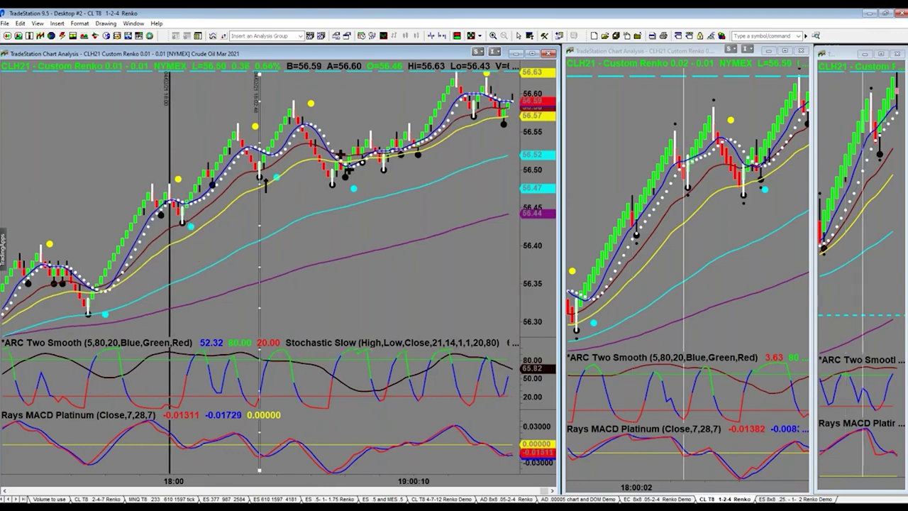
- Draw a vertical line through the CLH21 0.01 chart's swing low at 18:07:37 and remove the misplaced line just before it
{"action": "left_click", "coordinate": [328, 191]}
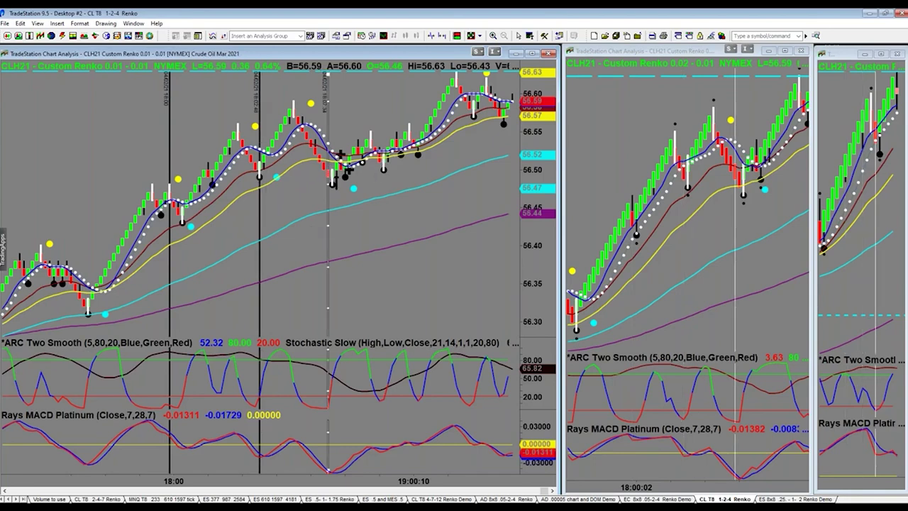
{"action": "left_click", "coordinate": [325, 234]}
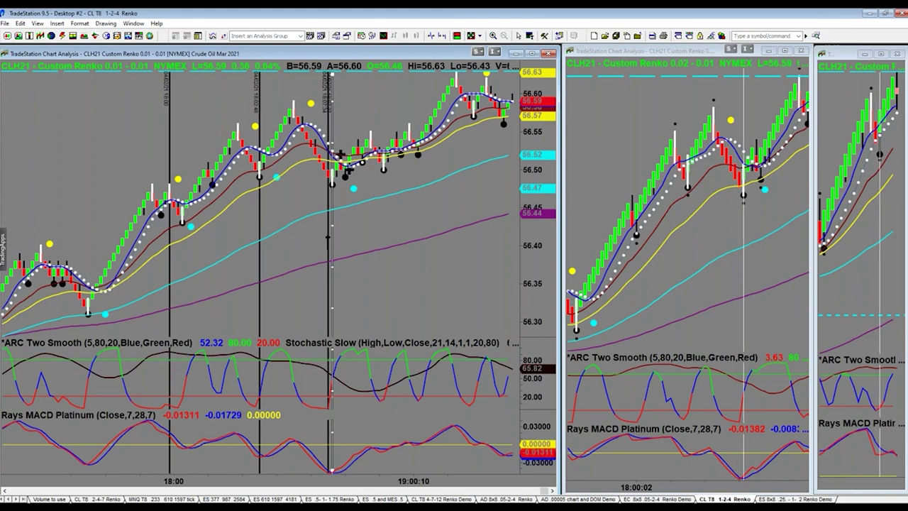
{"action": "right_click", "coordinate": [327, 238]}
{"action": "left_click", "coordinate": [376, 338]}
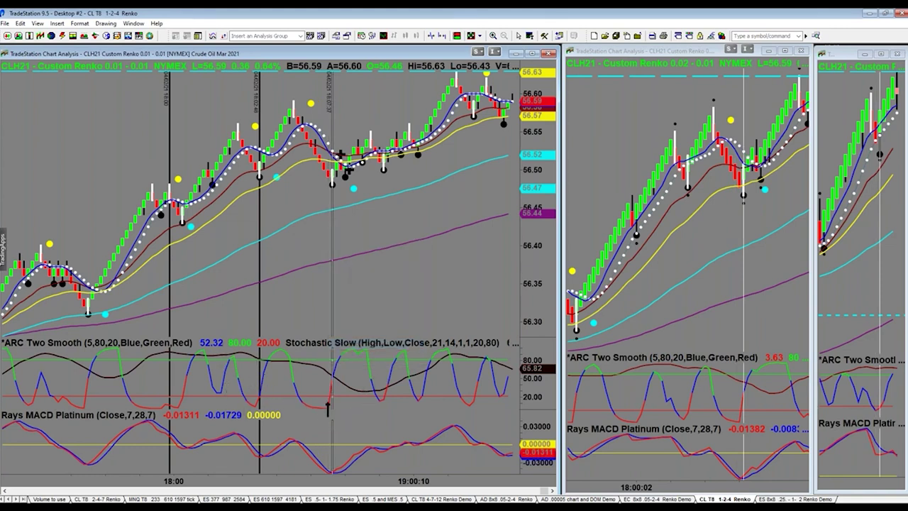
- Draw vertical lines through the CLH21 0.01 chart's 18:50:11 low and the pullback low after the 56.63 peak, removing the misplaced line beside the first
{"action": "left_click", "coordinate": [387, 160]}
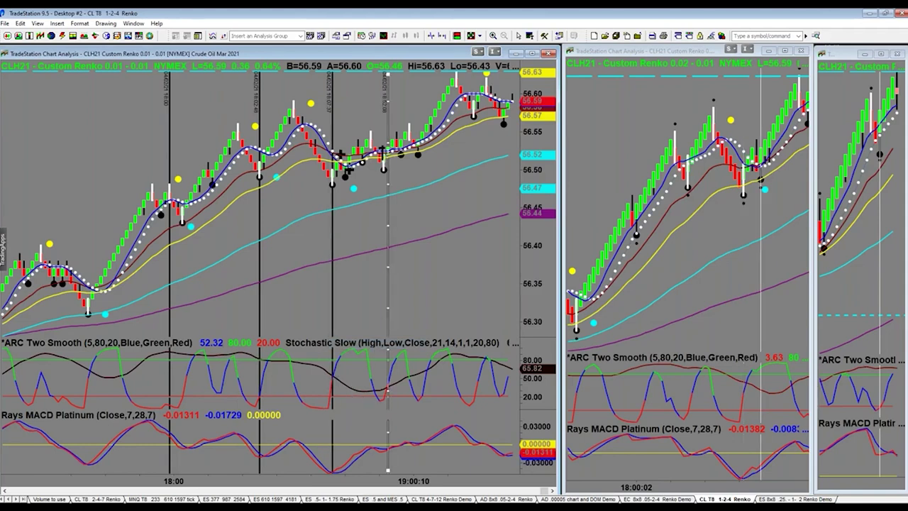
{"action": "left_click", "coordinate": [384, 150]}
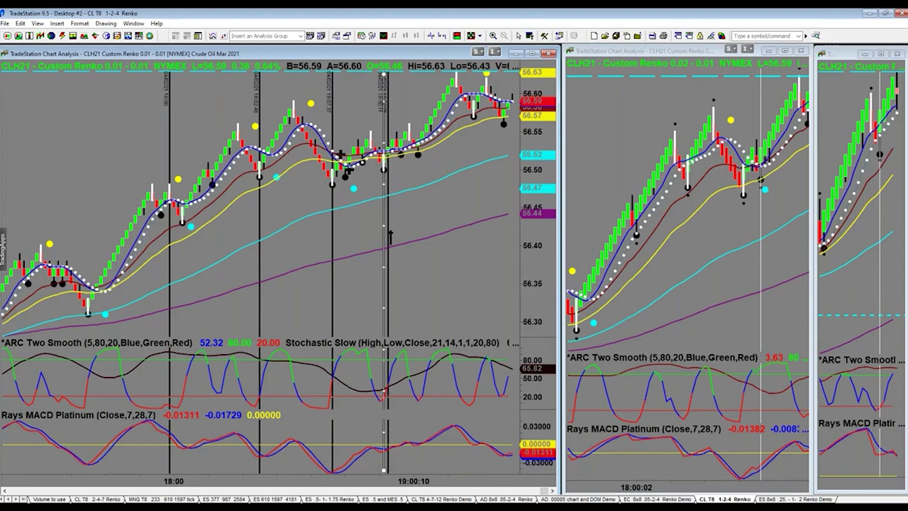
{"action": "right_click", "coordinate": [386, 225]}
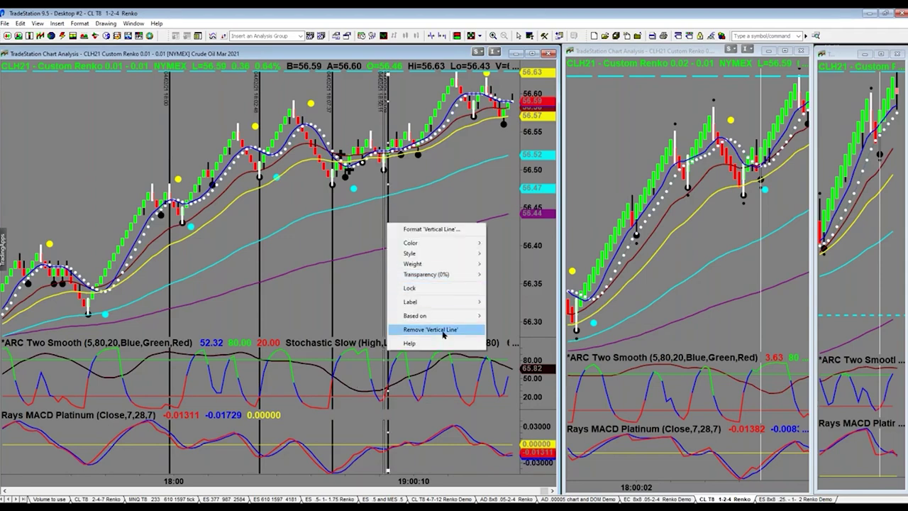
{"action": "left_click", "coordinate": [445, 330]}
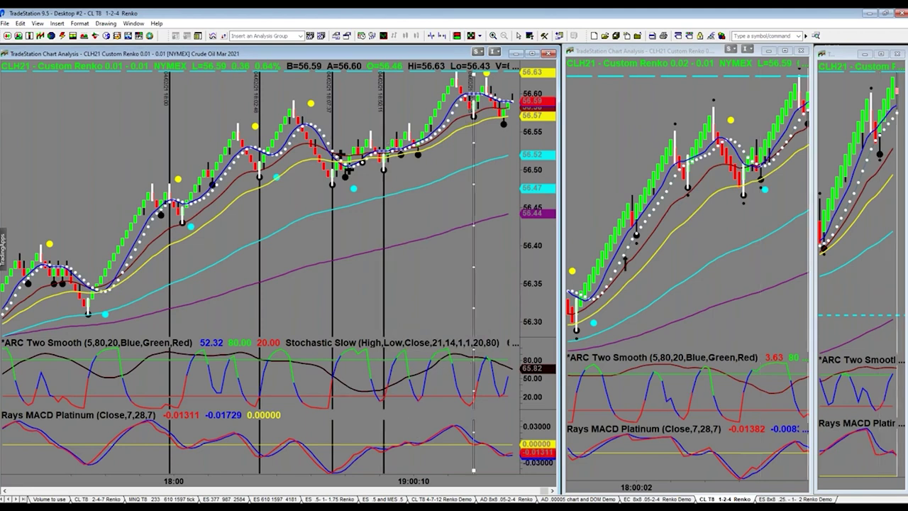
{"action": "scroll", "coordinate": [672, 232], "scroll_direction": "down", "scroll_amount": 3}
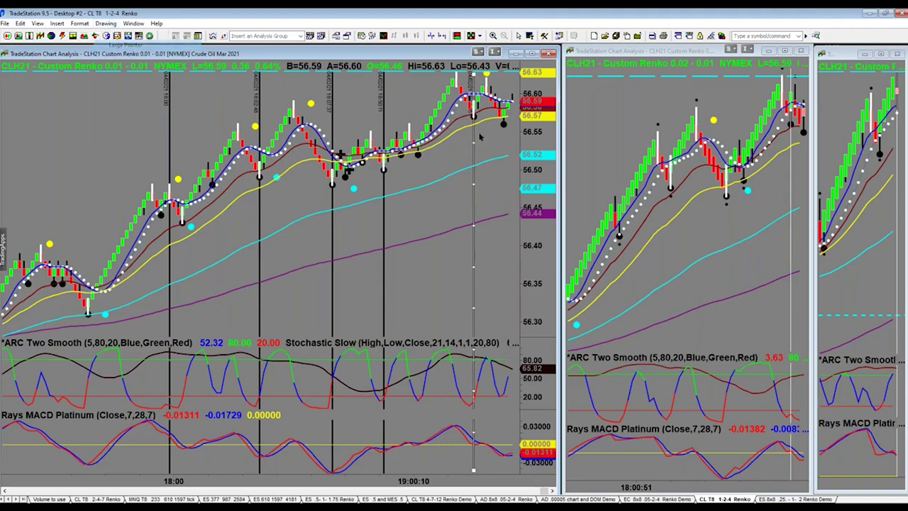
{"action": "left_click", "coordinate": [477, 113]}
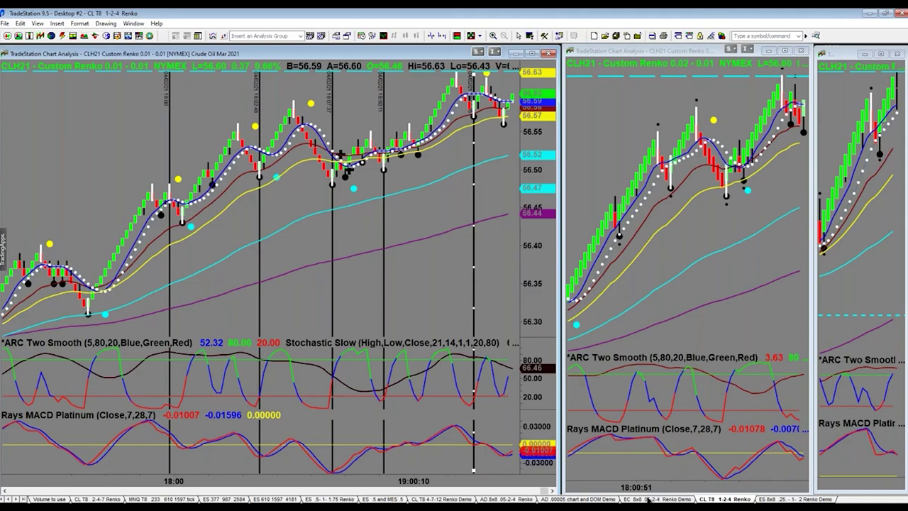
- Open the EC 8x8 .05-2-4 Renko Demo workspace and examine earlier ECH21 bars around 04:00 on the 0.00005 chart and 03:00 on the 0.0002 chart
{"action": "left_click", "coordinate": [646, 499]}
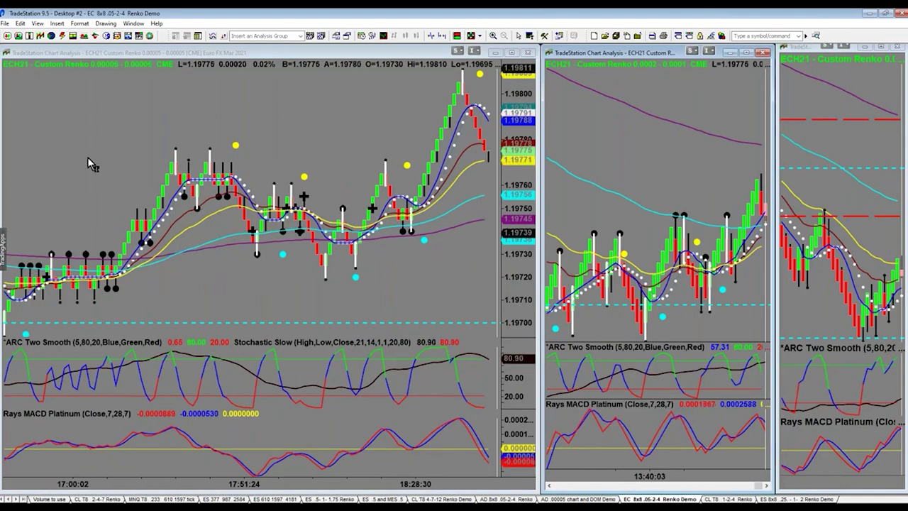
{"action": "key", "text": "ctrl+r"}
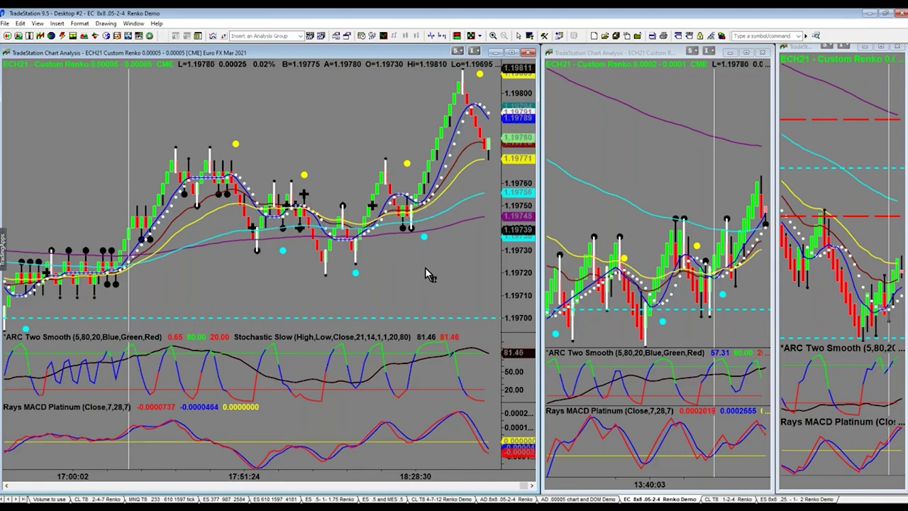
{"action": "left_click_drag", "start_coordinate": [516, 485], "coordinate": [472, 480]}
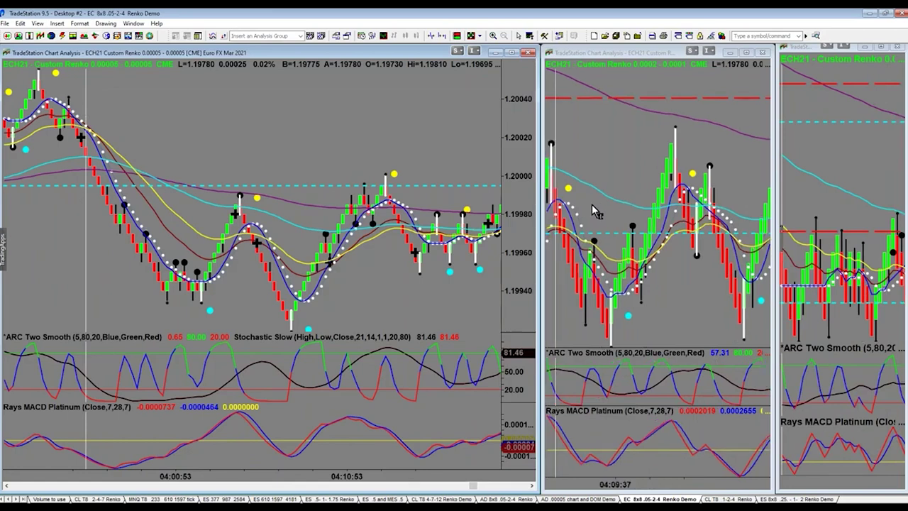
{"action": "scroll", "coordinate": [595, 209], "scroll_direction": "up", "scroll_amount": 5}
{"action": "scroll", "coordinate": [592, 207], "scroll_direction": "up", "scroll_amount": 10}
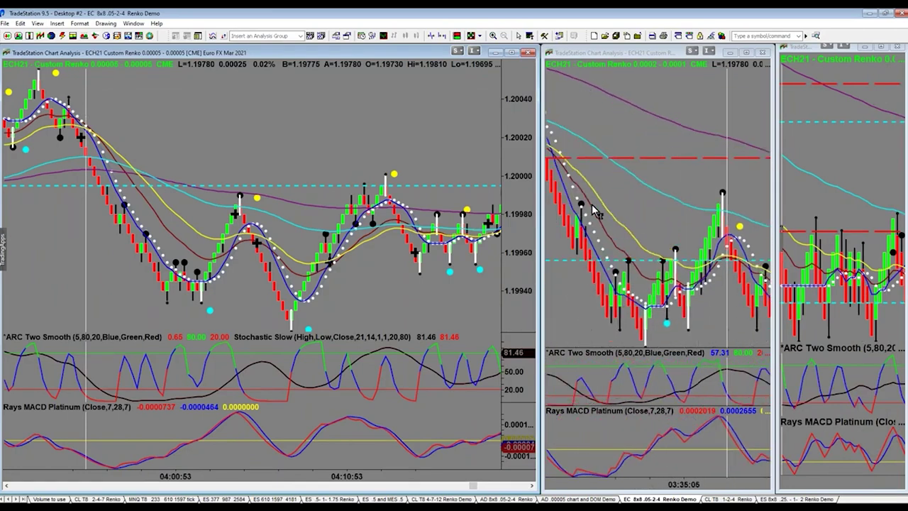
{"action": "scroll", "coordinate": [592, 206], "scroll_direction": "up", "scroll_amount": 1}
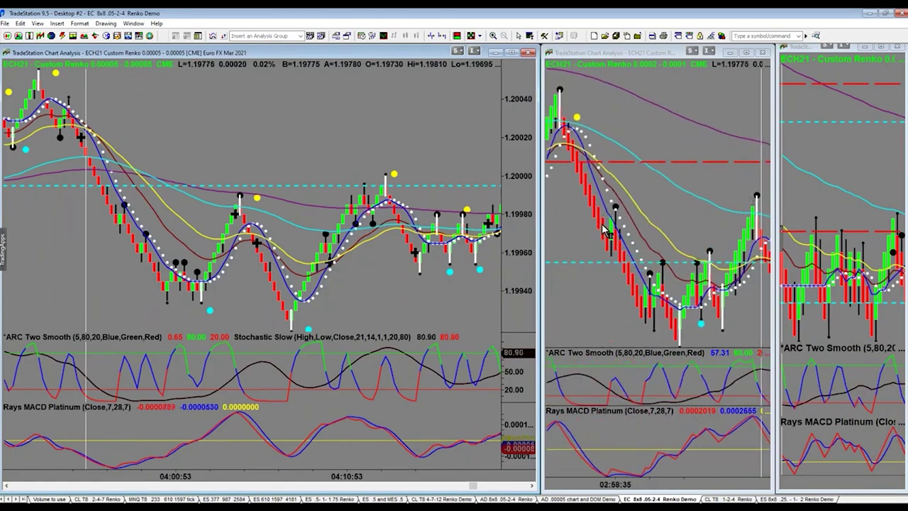
{"action": "scroll", "coordinate": [298, 290], "scroll_direction": "up", "scroll_amount": 3}
{"action": "scroll", "coordinate": [649, 144], "scroll_direction": "up", "scroll_amount": 3}
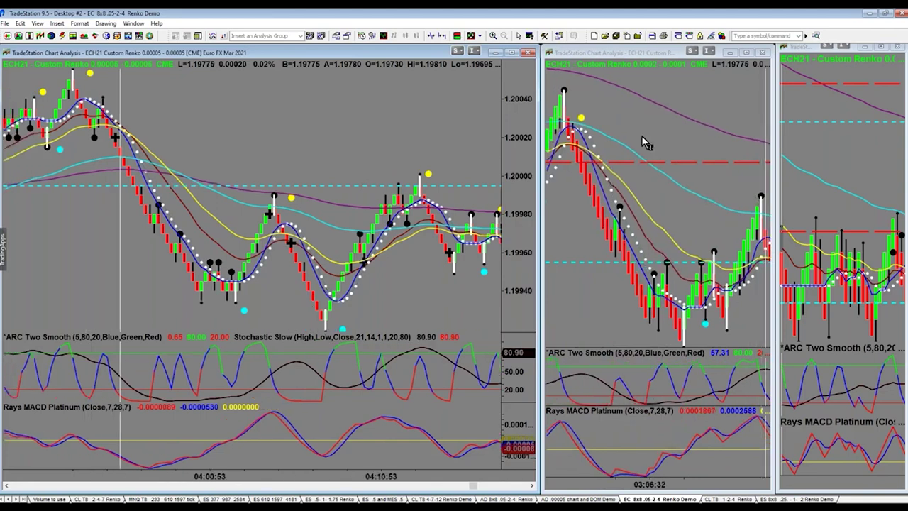
- Inspect the ECH21 0.0002 - 0.0001 chart's peak near 02:36 and its bar data alongside the matching 0.00005 bars
{"action": "scroll", "coordinate": [660, 146], "scroll_direction": "up", "scroll_amount": 1}
{"action": "left_click", "coordinate": [577, 94]}
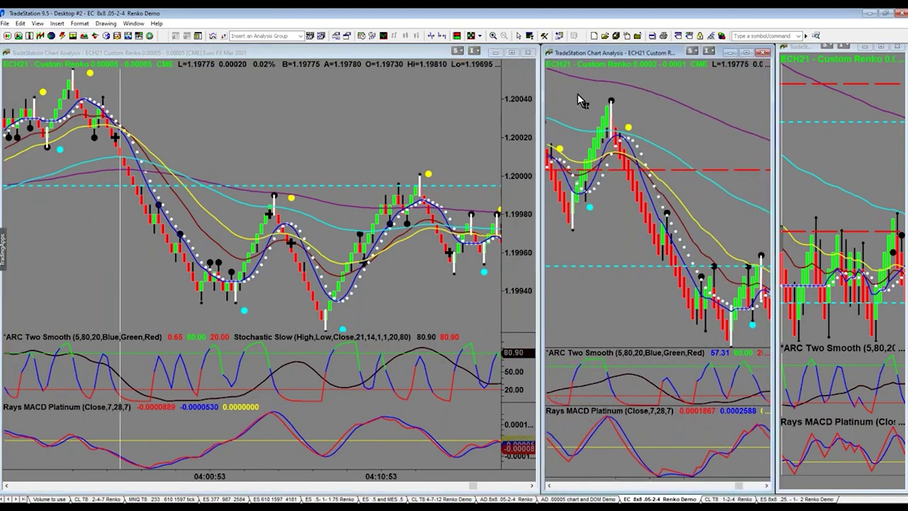
{"action": "scroll", "coordinate": [607, 107], "scroll_direction": "up", "scroll_amount": 2}
{"action": "scroll", "coordinate": [607, 107], "scroll_direction": "up", "scroll_amount": 1}
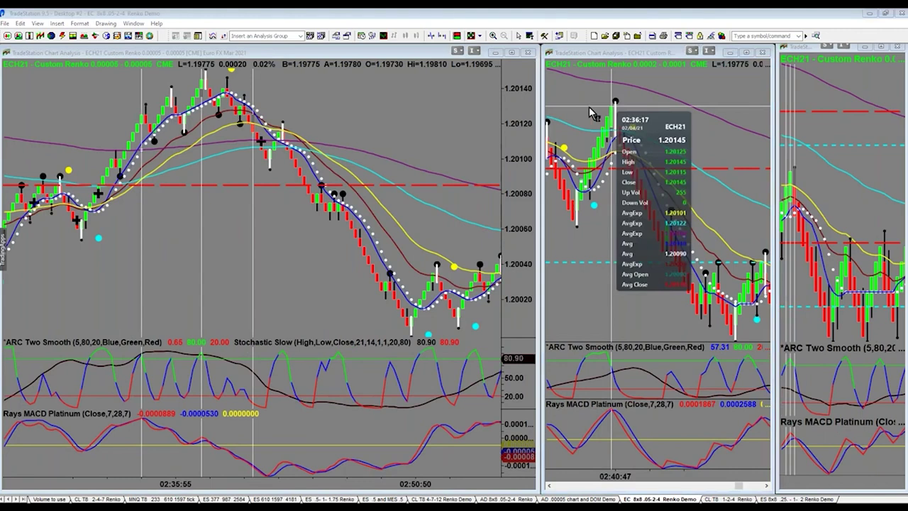
{"action": "scroll", "coordinate": [544, 112], "scroll_direction": "up", "scroll_amount": 2}
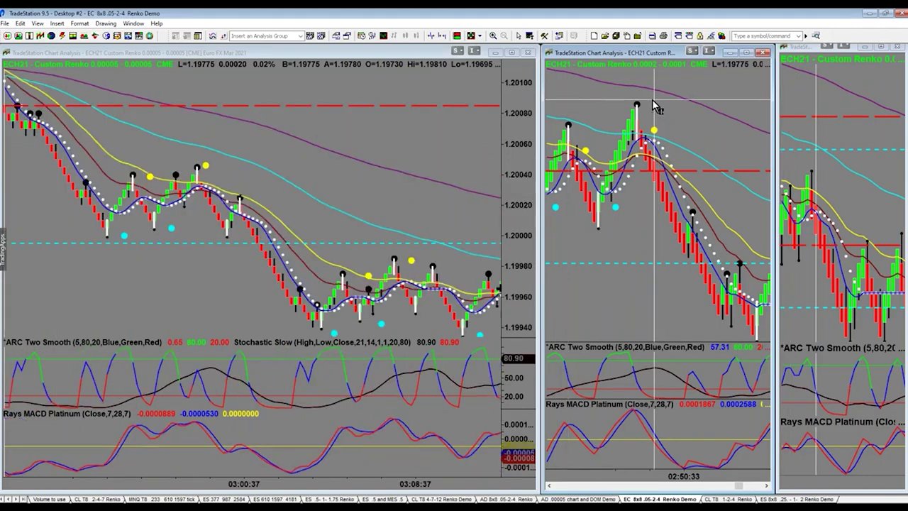
- Examine the decline after the ECH21 0.0002 chart's peak and the rebound to the next high, comparing the matching bars on the 0.00005 chart
{"action": "left_click", "coordinate": [636, 142]}
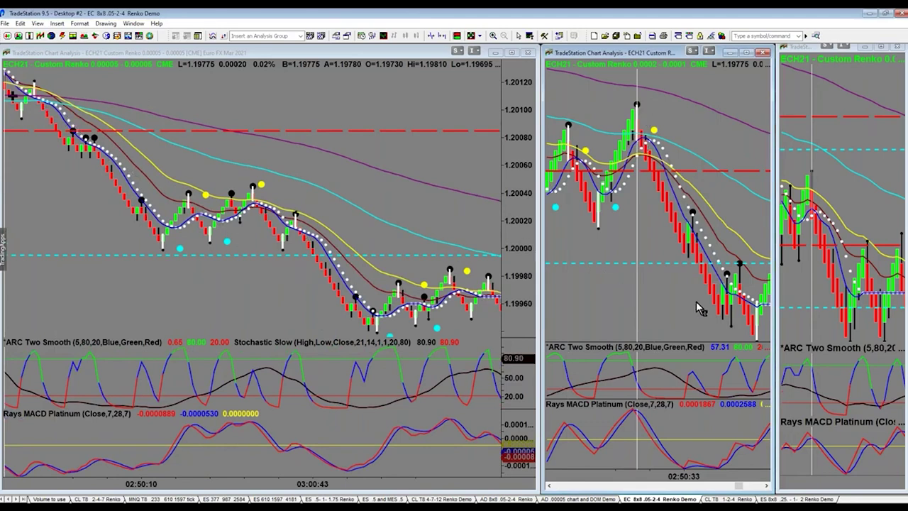
{"action": "scroll", "coordinate": [702, 310], "scroll_direction": "down", "scroll_amount": 3}
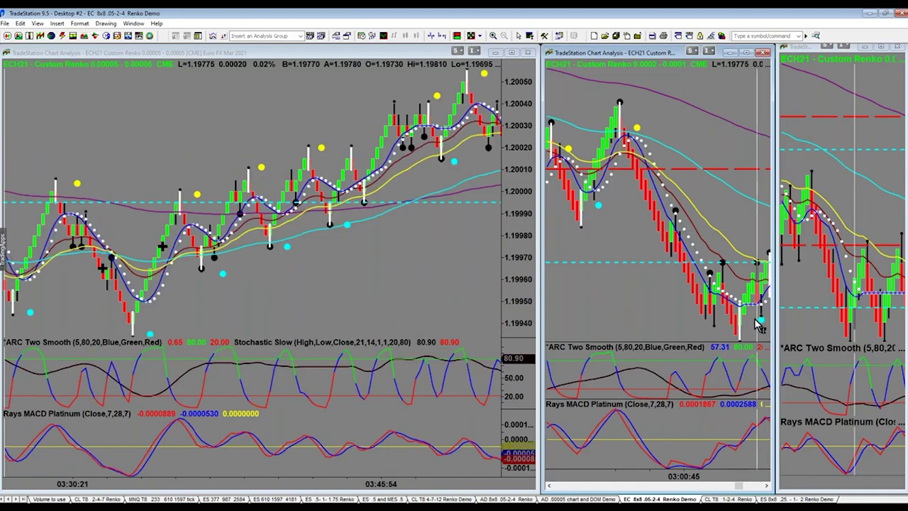
{"action": "scroll", "coordinate": [759, 317], "scroll_direction": "down", "scroll_amount": 4}
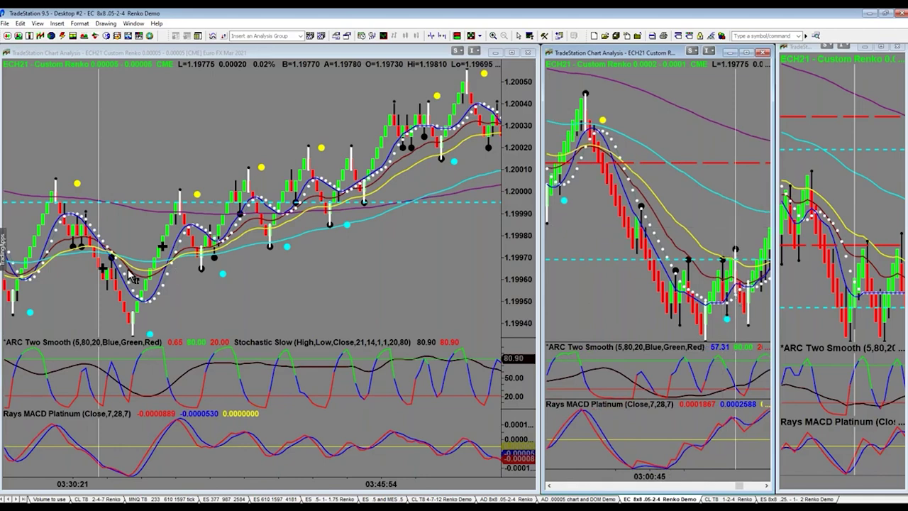
{"action": "scroll", "coordinate": [678, 361], "scroll_direction": "down", "scroll_amount": 1}
{"action": "scroll", "coordinate": [677, 360], "scroll_direction": "down", "scroll_amount": 4}
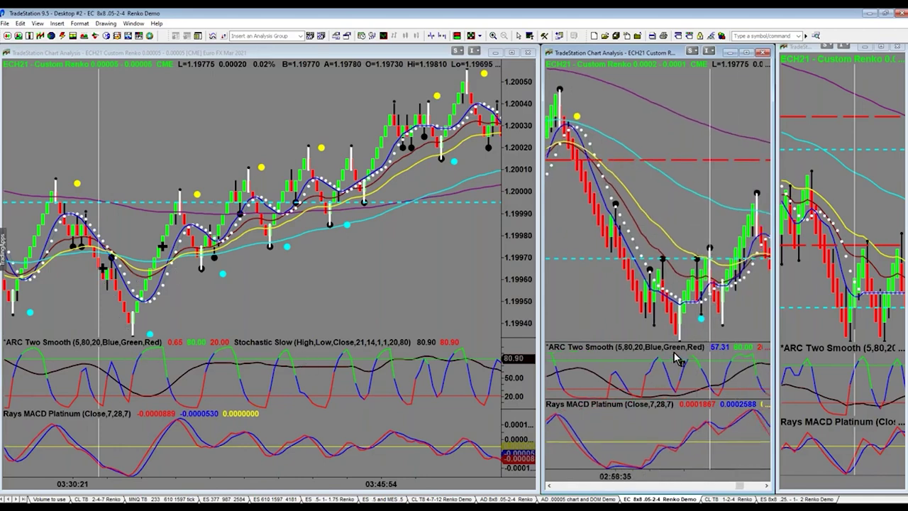
{"action": "left_click", "coordinate": [743, 172]}
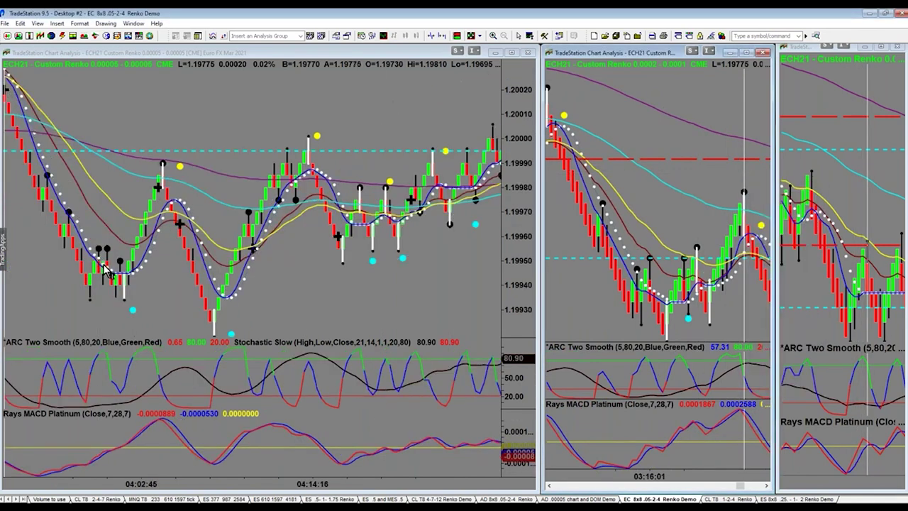